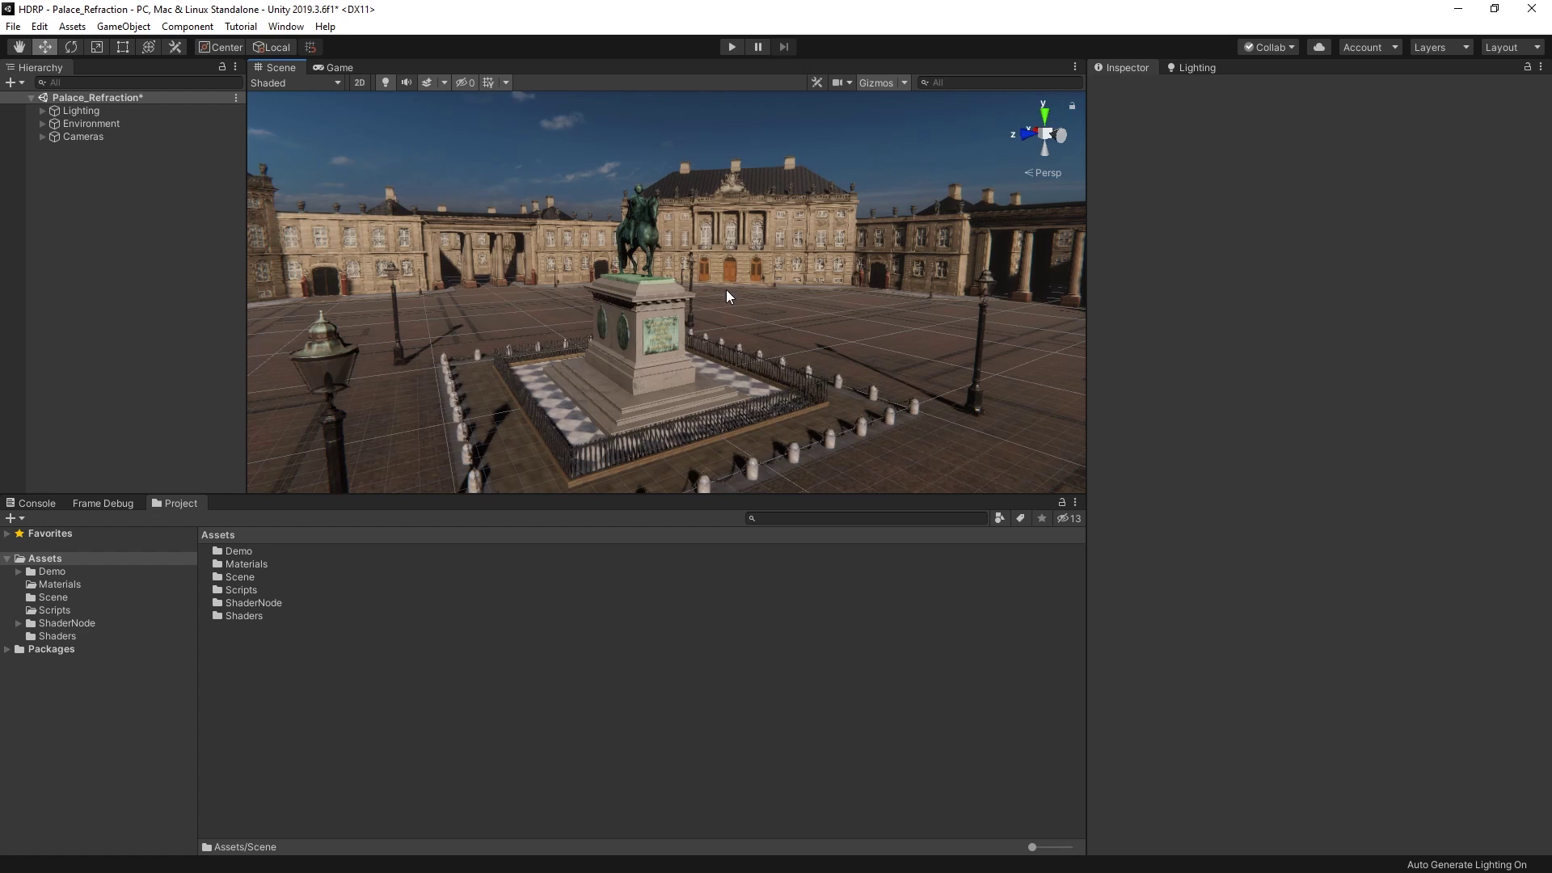
Step: Tilt the palace square view and expand Environment to show Main, Props, Decals, Puddle and Glass
{"action": "right_click_drag", "start_coordinate": [726, 289], "coordinate": [731, 351]}
{"action": "left_click", "coordinate": [733, 502]}
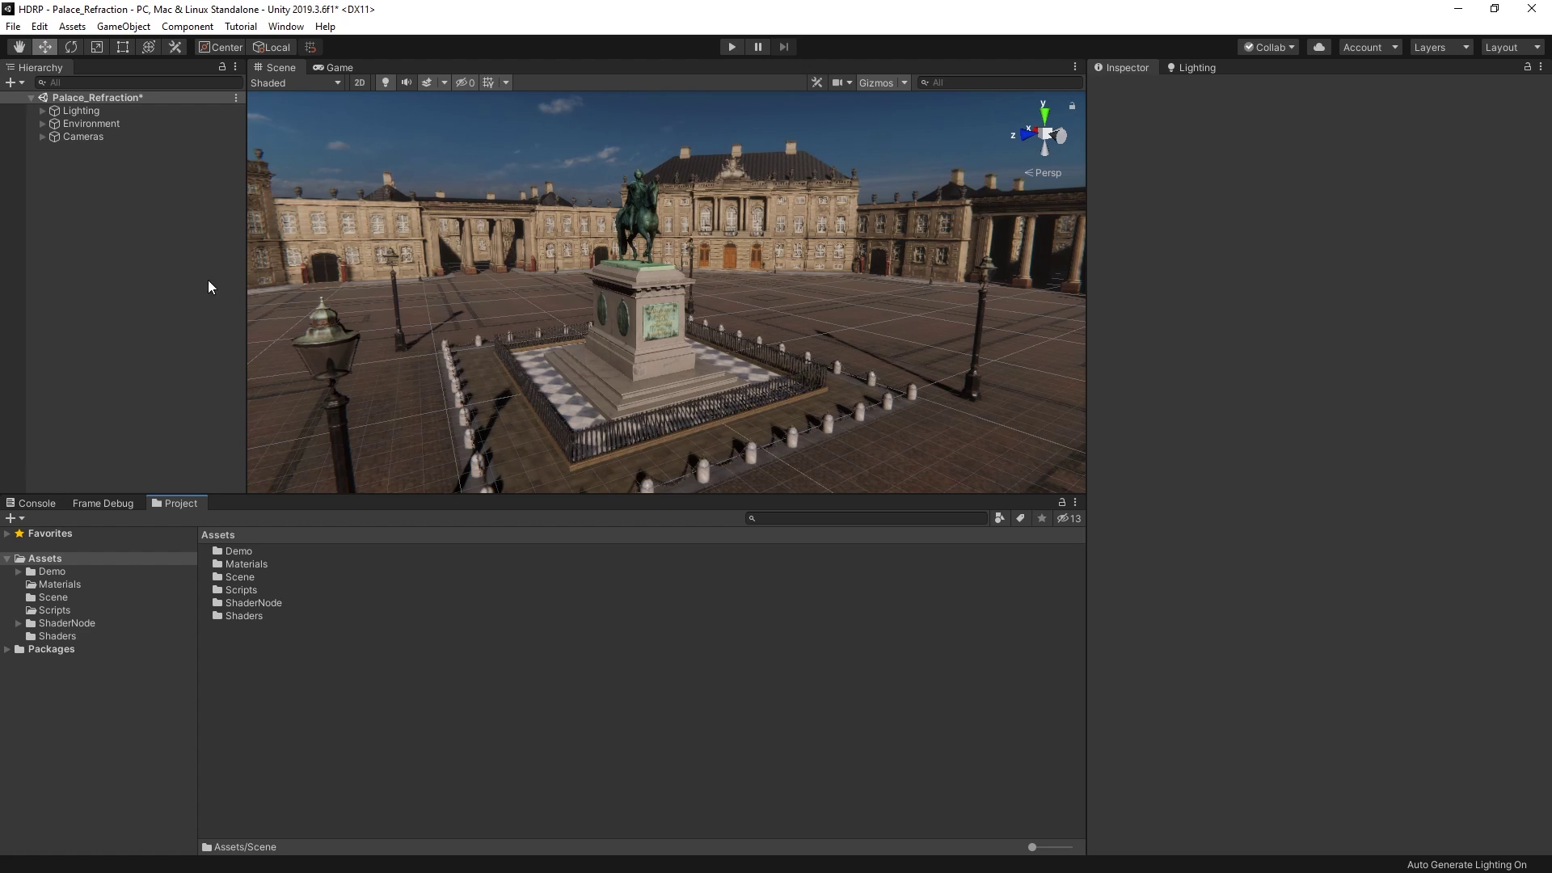
Step: Move Glass from Environment to the scene root, make it active, then deselect it
{"action": "left_click", "coordinate": [43, 123]}
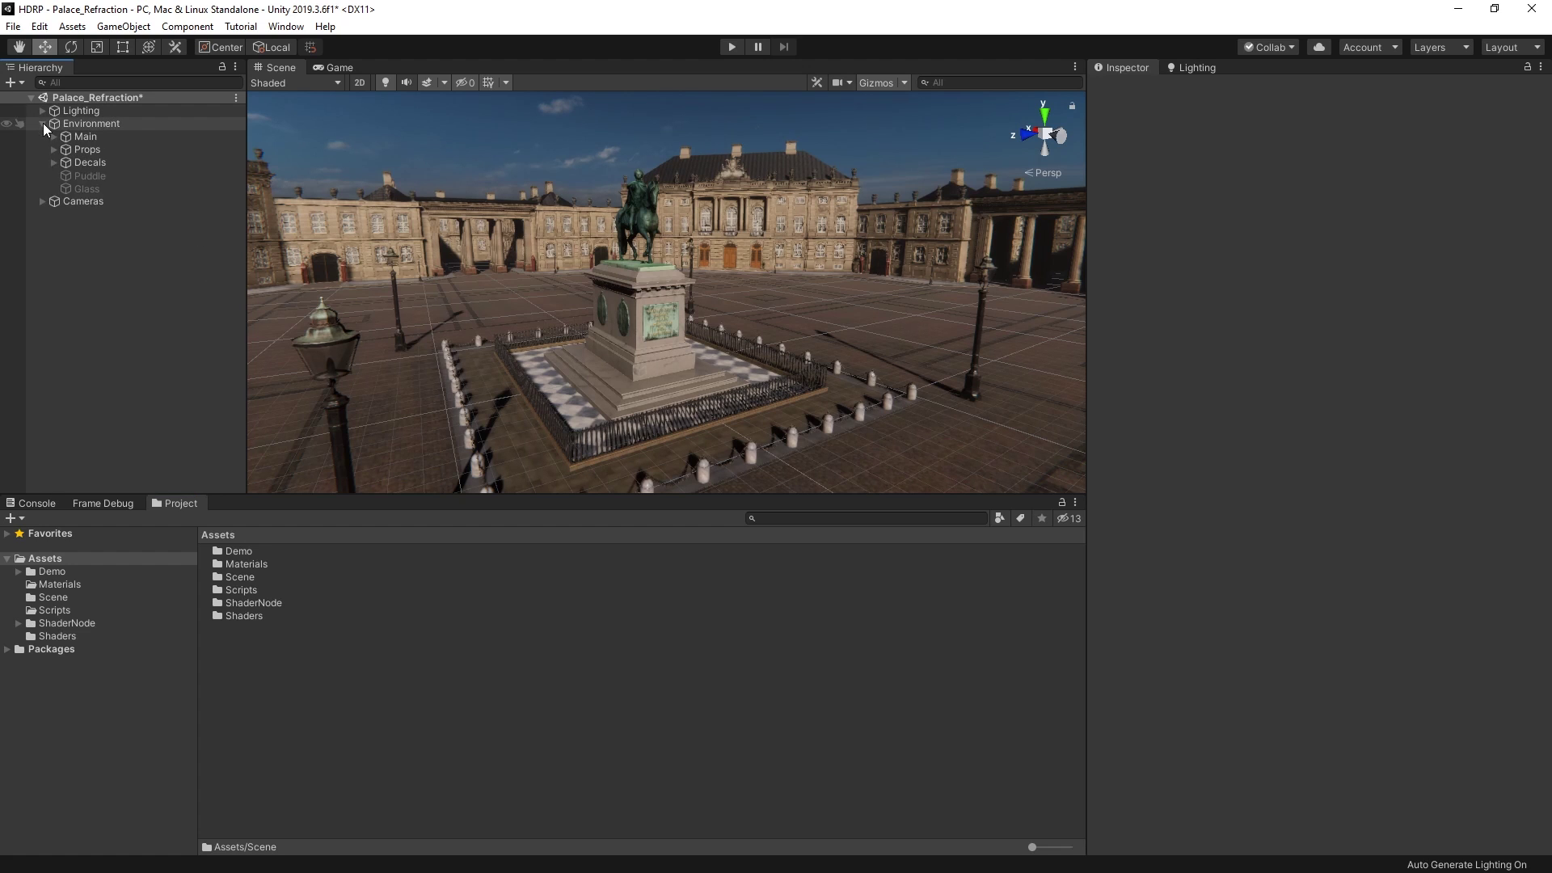
{"action": "left_click", "coordinate": [85, 189]}
{"action": "left_click_drag", "start_coordinate": [94, 192], "coordinate": [94, 221]}
{"action": "left_click", "coordinate": [43, 122]}
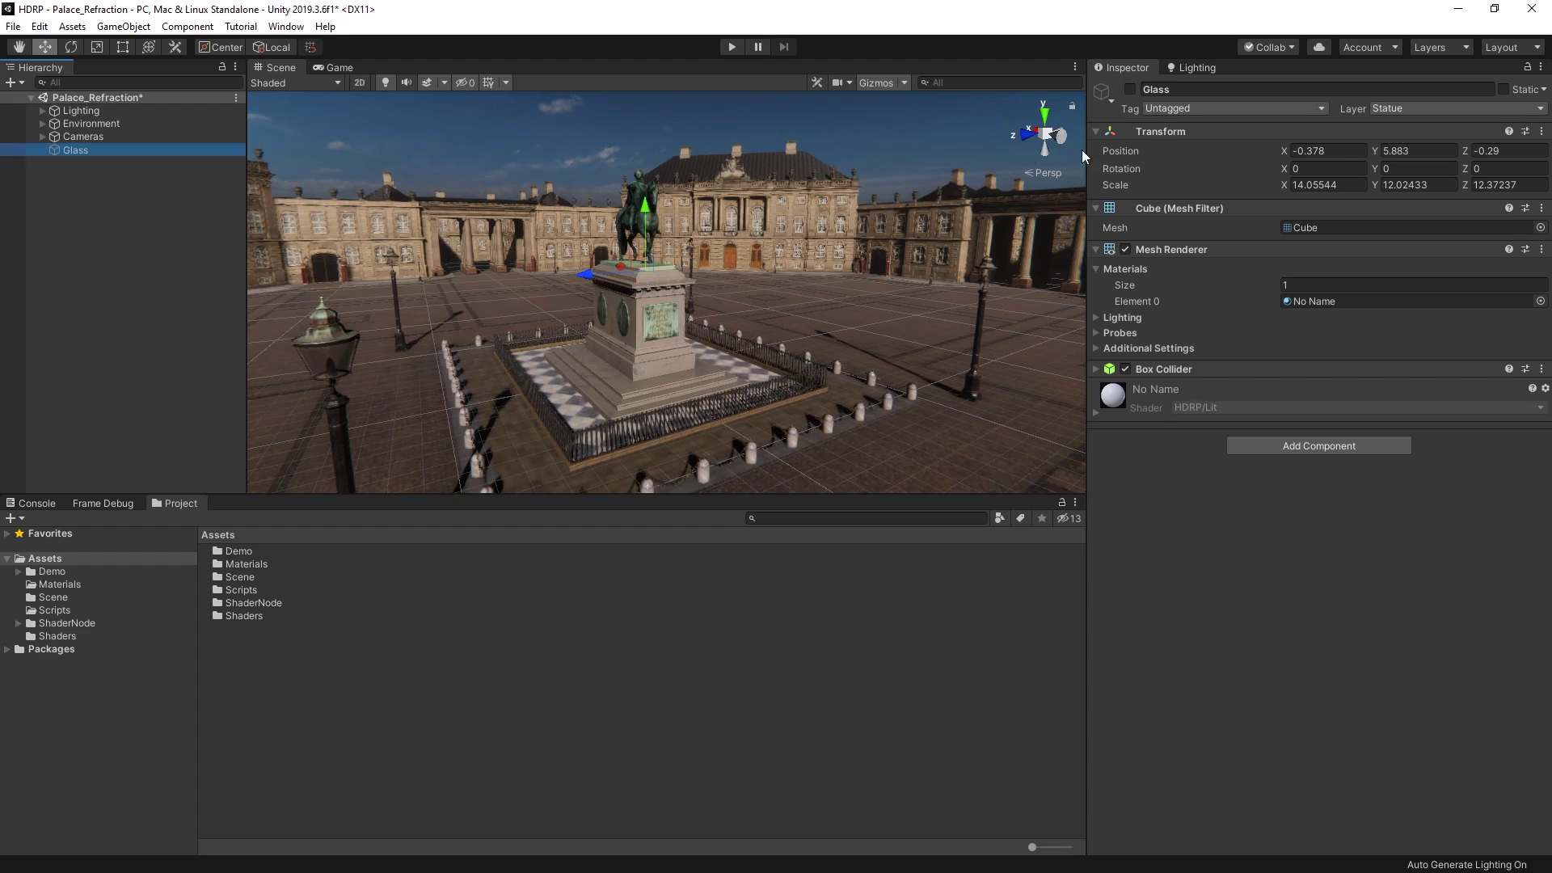
{"action": "left_click", "coordinate": [1129, 89]}
{"action": "scroll", "coordinate": [817, 263], "scroll_direction": "up", "scroll_amount": 5}
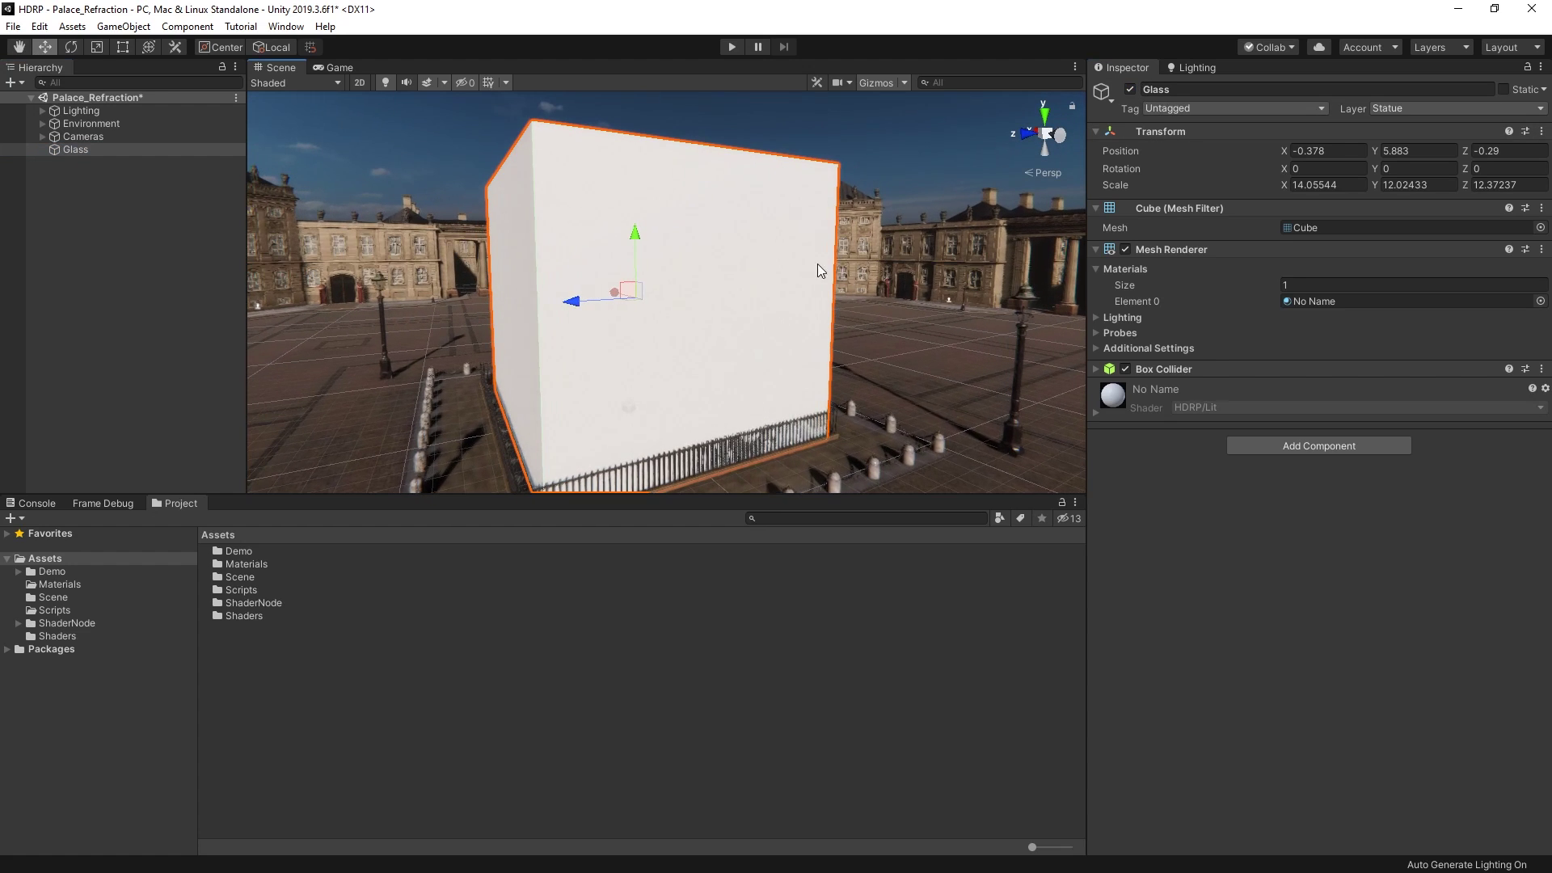
{"action": "left_click", "coordinate": [98, 304]}
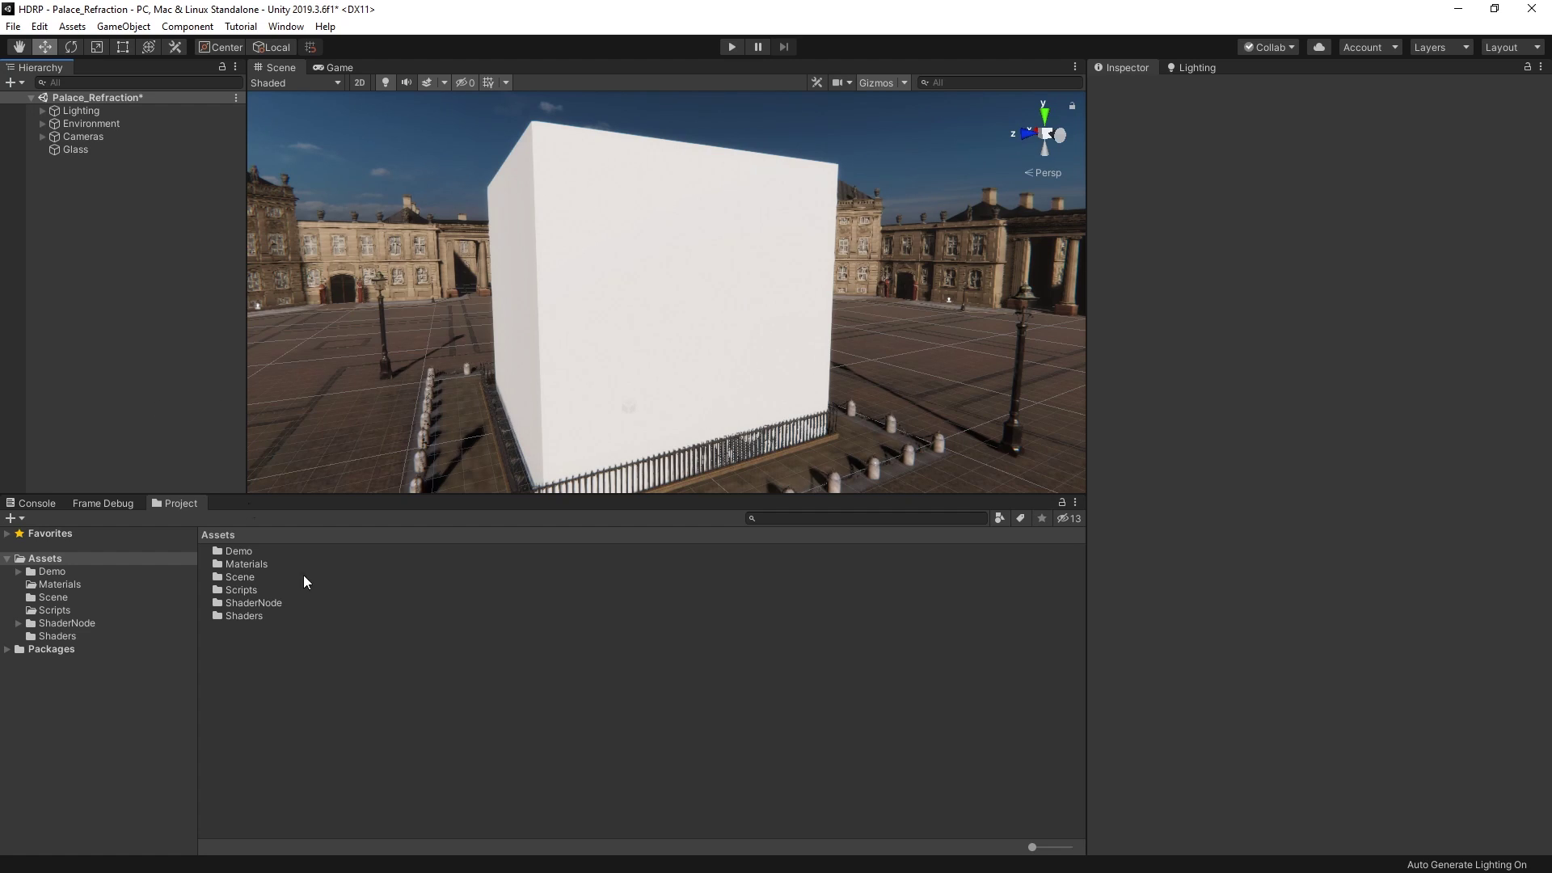
Step: Create a new material named Casing in Assets and apply it to the Glass cube
{"action": "right_click", "coordinate": [276, 680]}
{"action": "mouse_move", "coordinate": [323, 277]}
{"action": "left_click", "coordinate": [550, 423]}
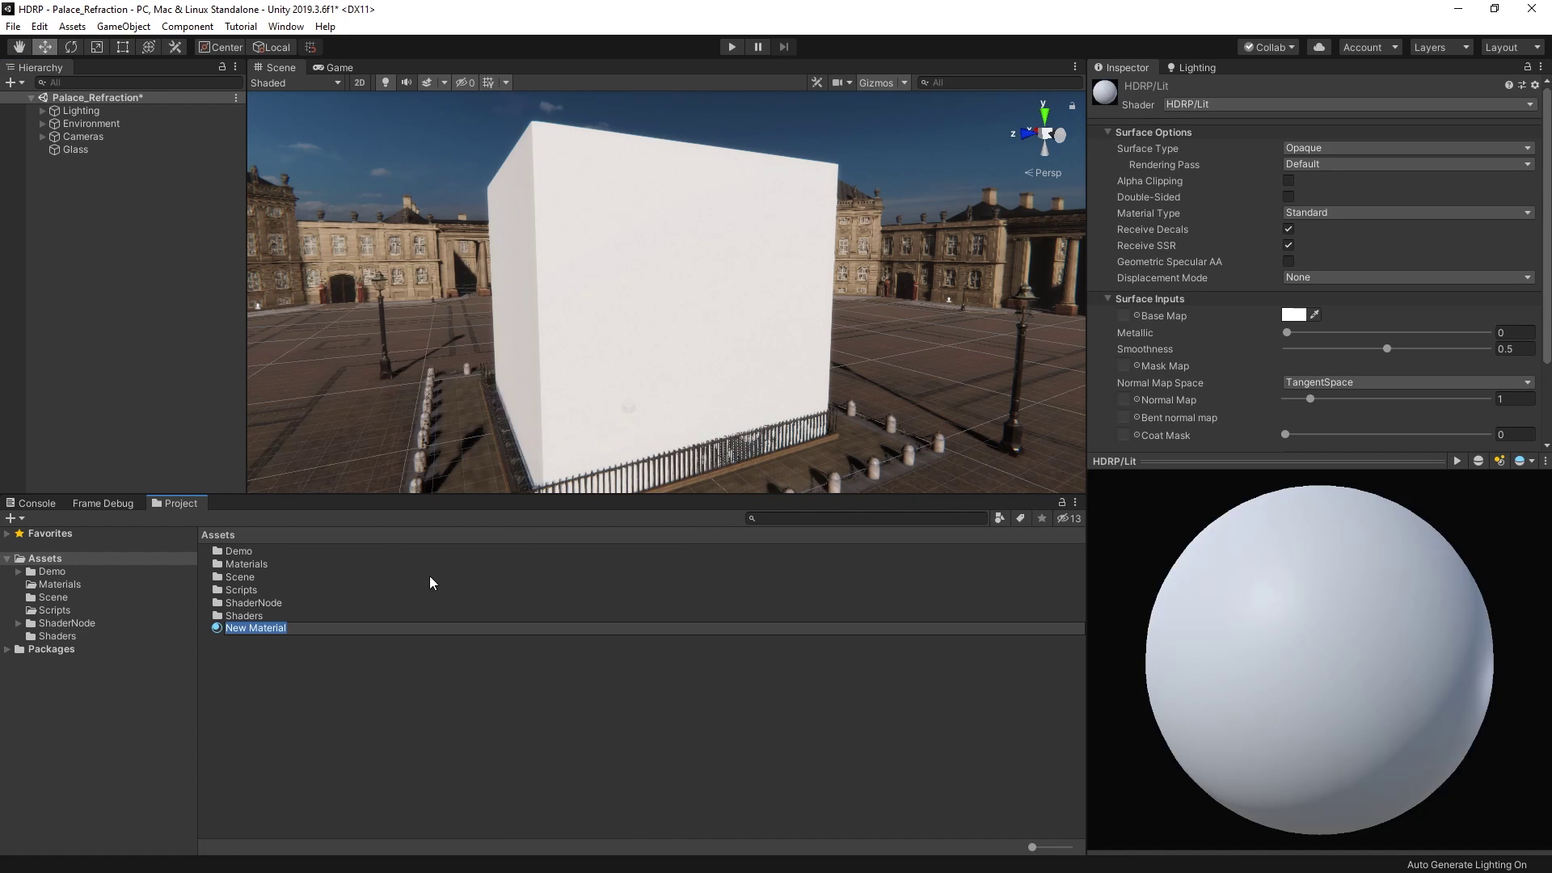
{"action": "type", "text": "Casing"}
{"action": "key", "text": "Return"}
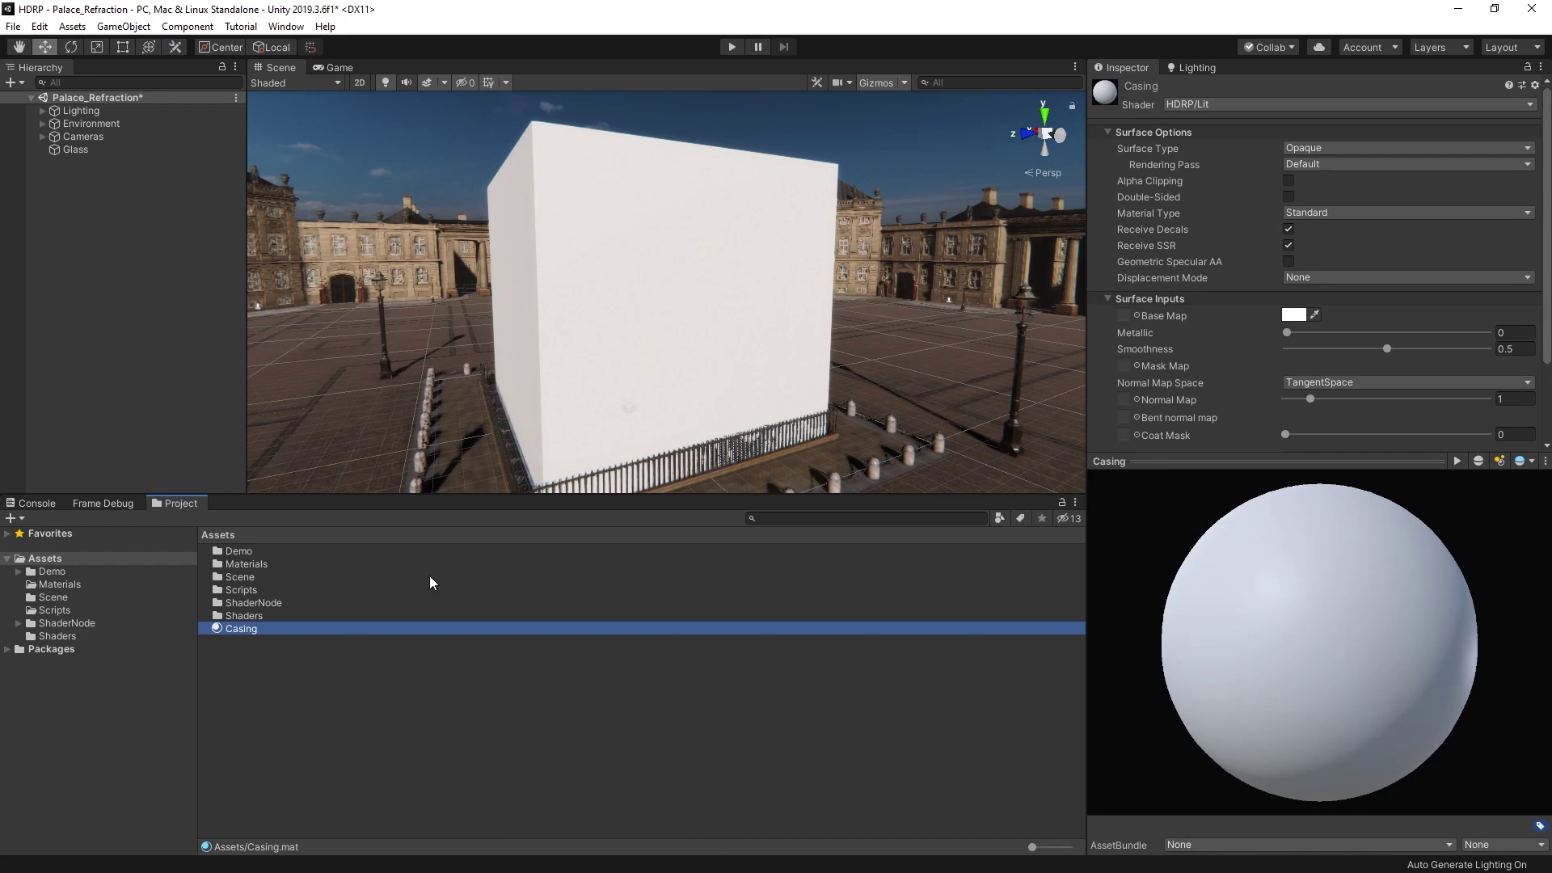
{"action": "left_click_drag", "start_coordinate": [228, 632], "coordinate": [637, 258]}
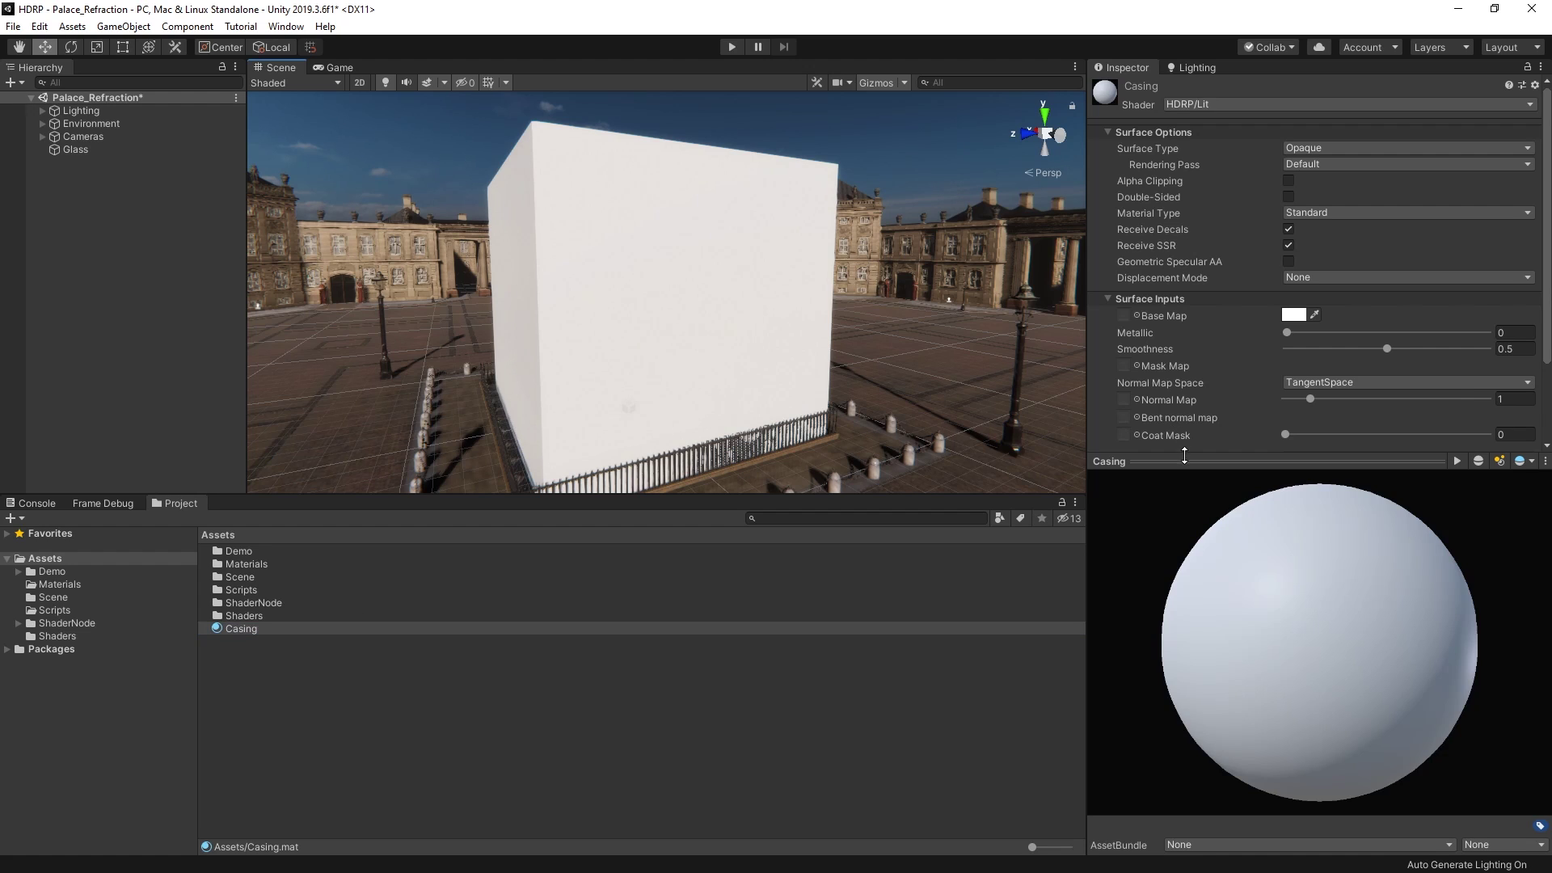
Step: Make Casing Transparent, set its base colour alpha to 5, and raise Smoothness to maximum
{"action": "left_click_drag", "start_coordinate": [1184, 455], "coordinate": [1186, 619]}
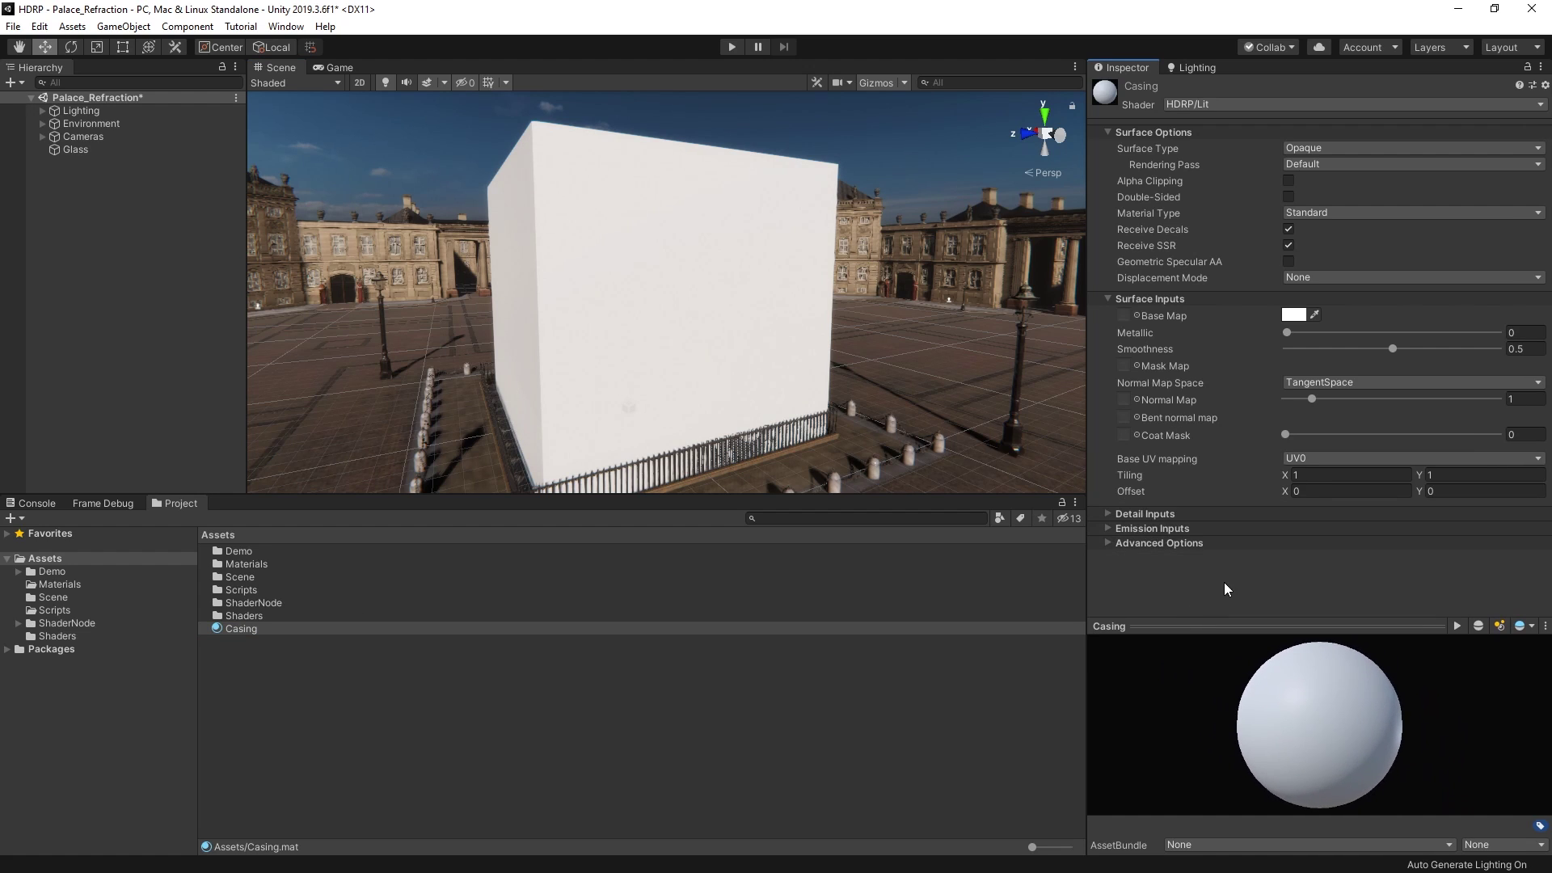
{"action": "left_click", "coordinate": [1331, 149]}
{"action": "left_click", "coordinate": [1334, 184]}
{"action": "scroll", "coordinate": [1337, 202], "scroll_direction": "down", "scroll_amount": 3}
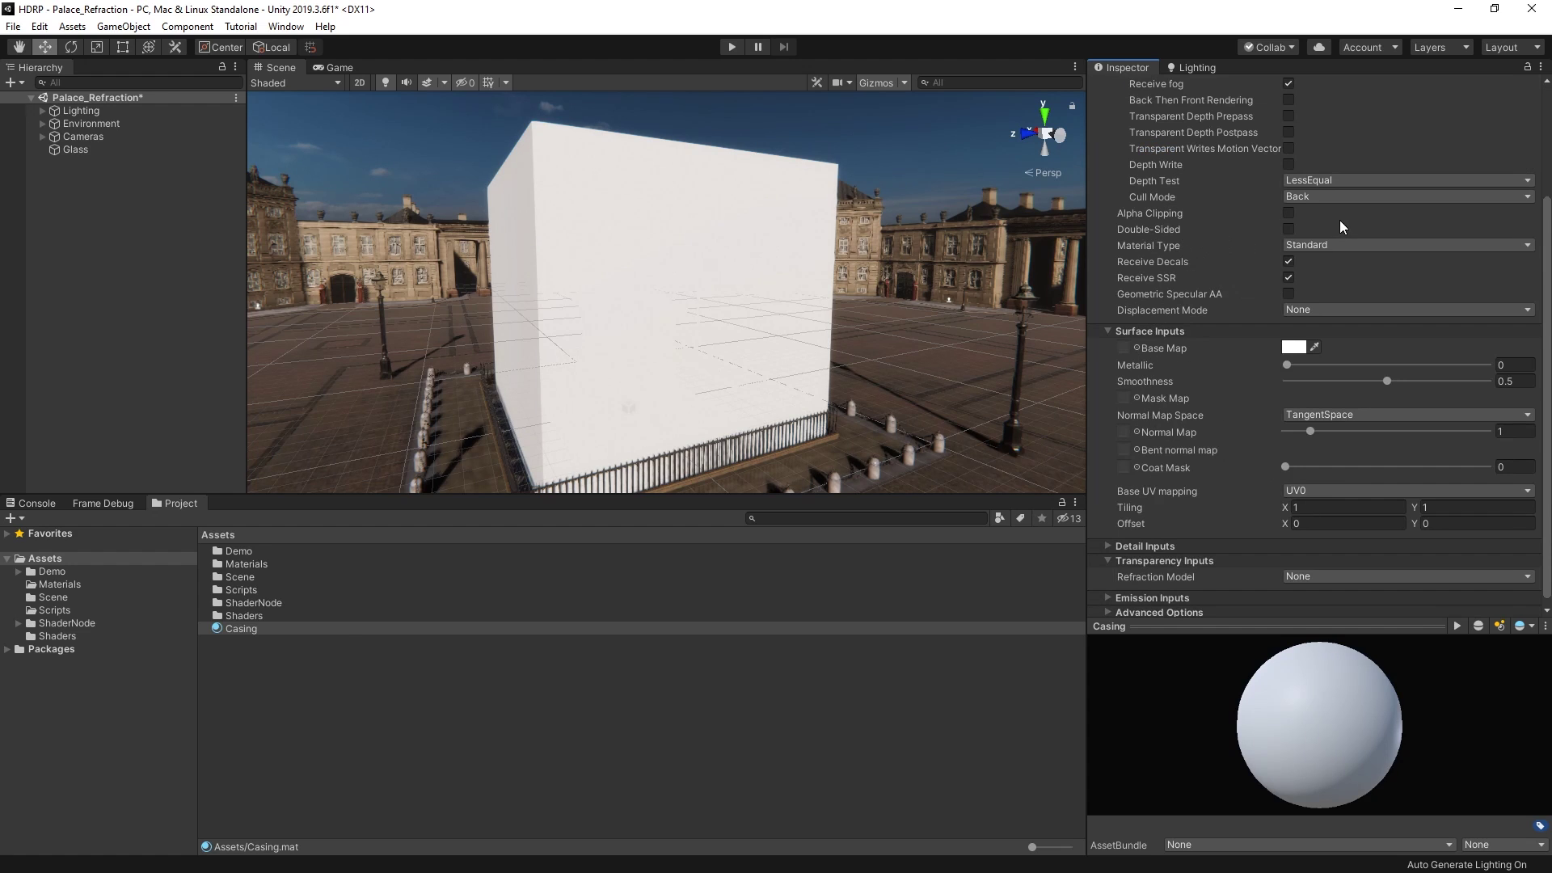
{"action": "left_click", "coordinate": [1294, 349]}
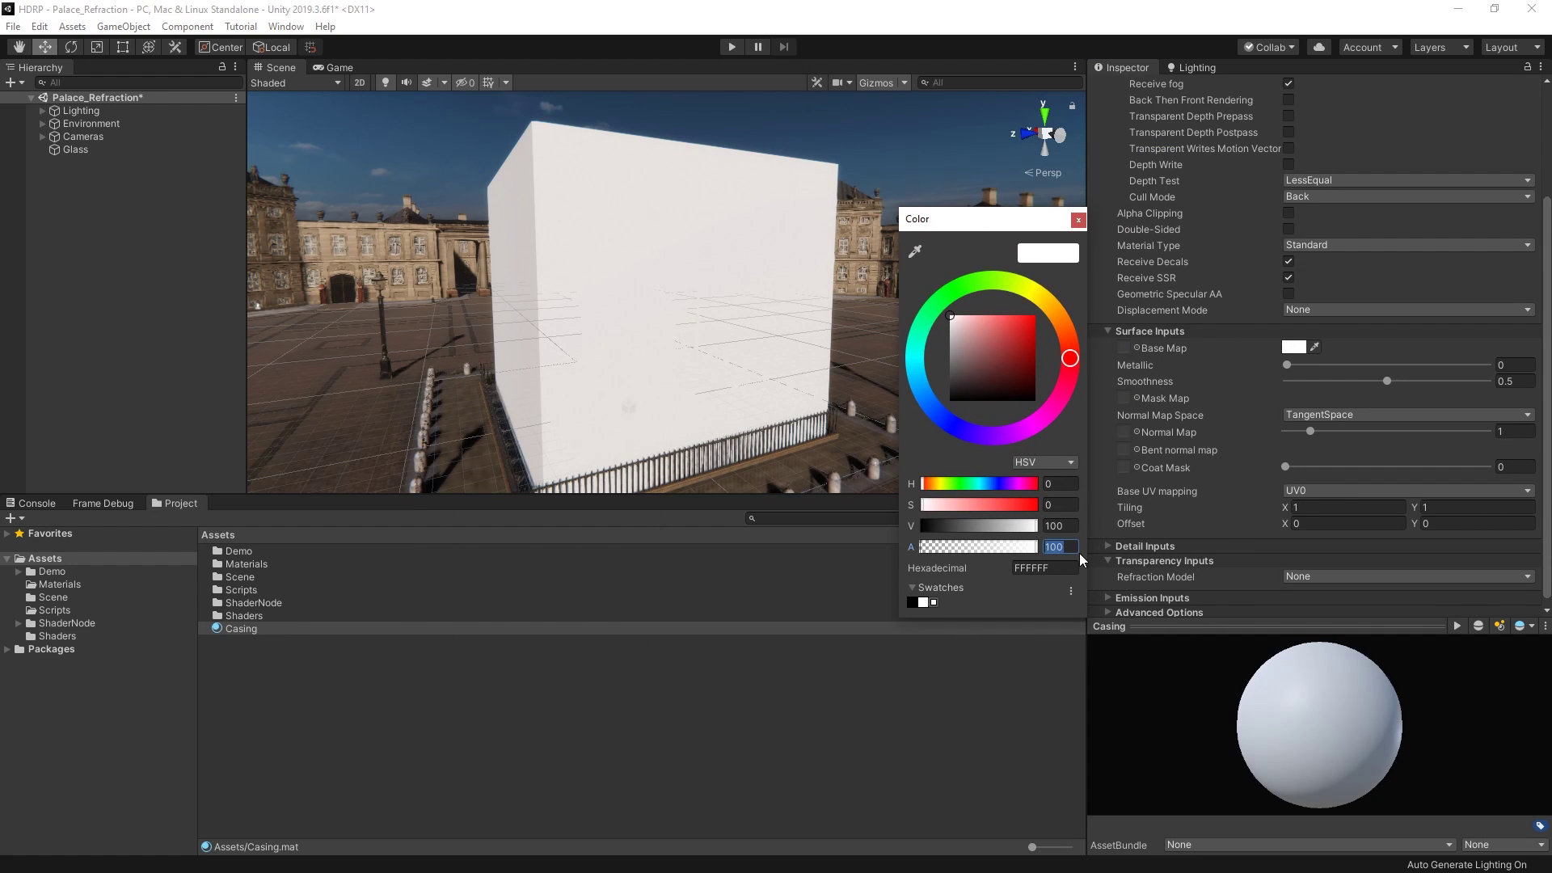
{"action": "type", "text": "5"}
{"action": "left_click", "coordinate": [1079, 219]}
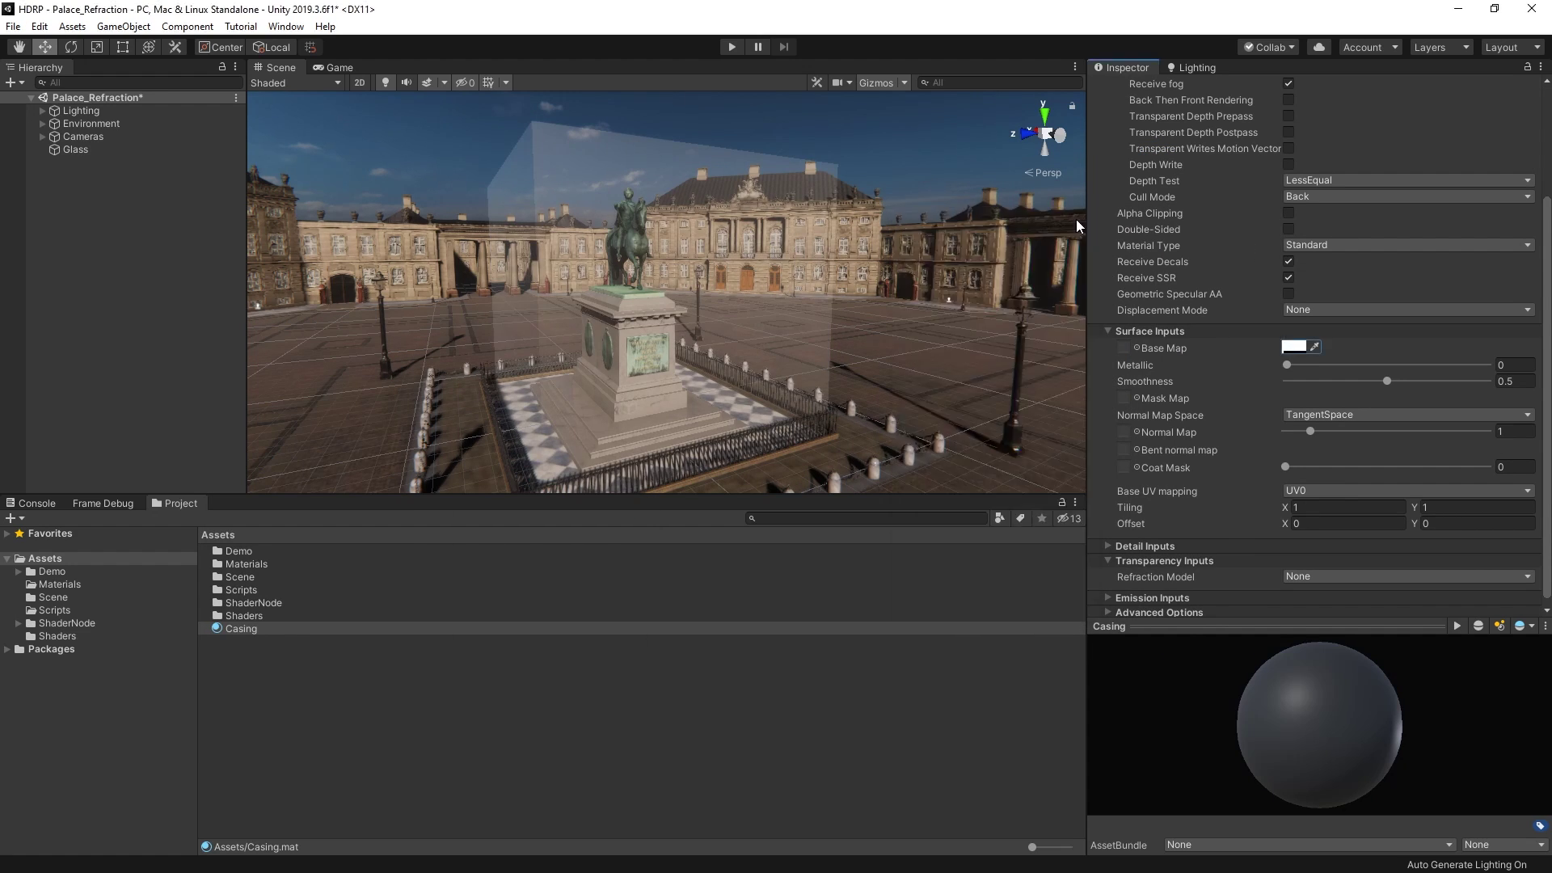
{"action": "left_click_drag", "start_coordinate": [927, 333], "coordinate": [664, 457], "text": "alt"}
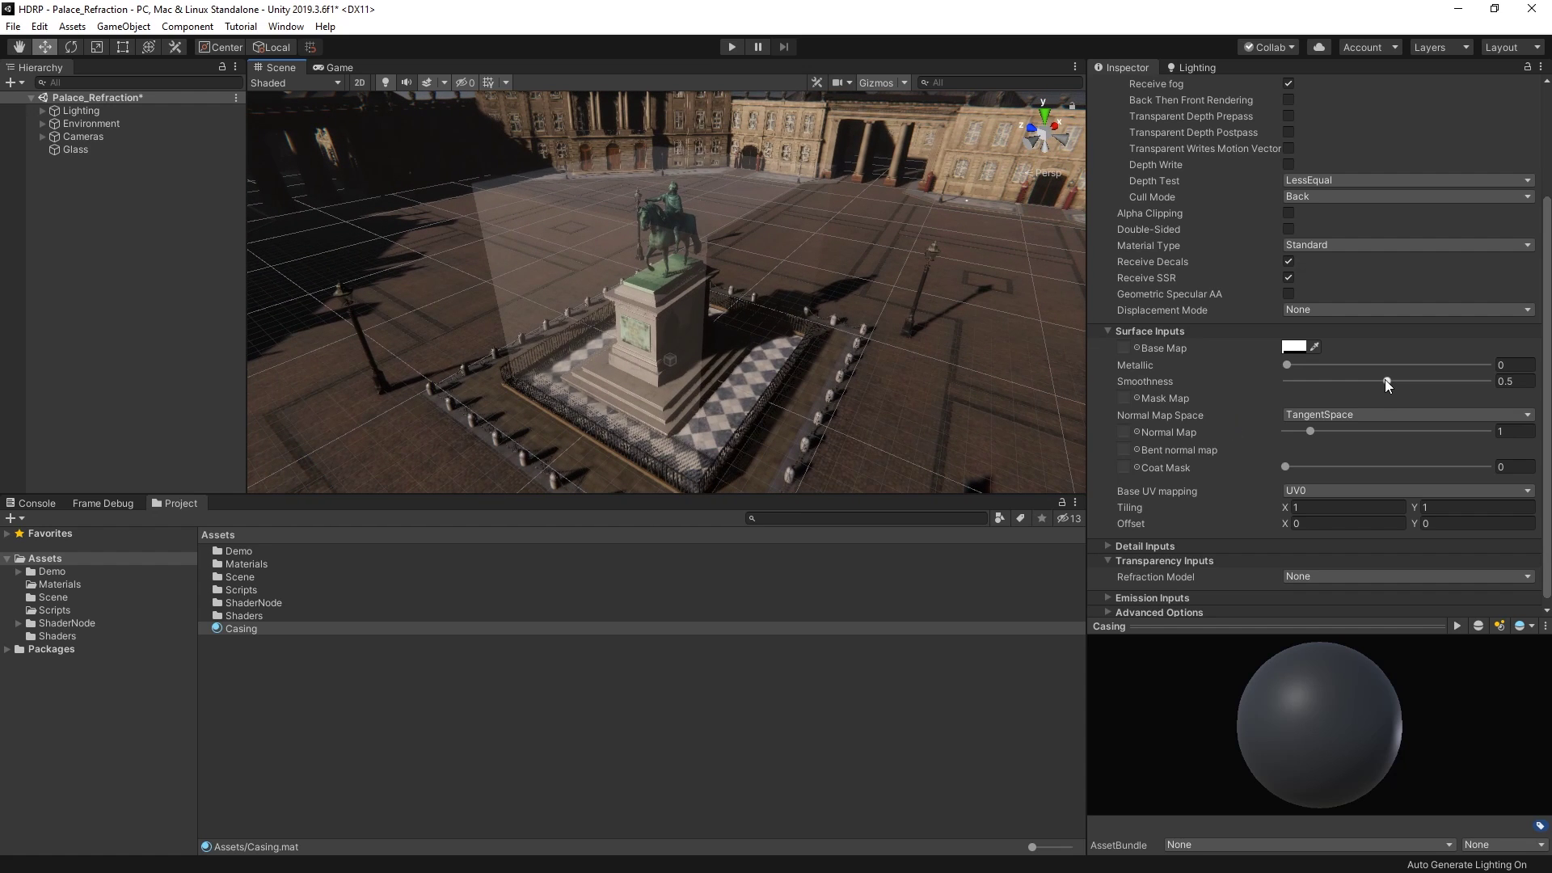
{"action": "left_click_drag", "start_coordinate": [1387, 383], "coordinate": [1520, 370]}
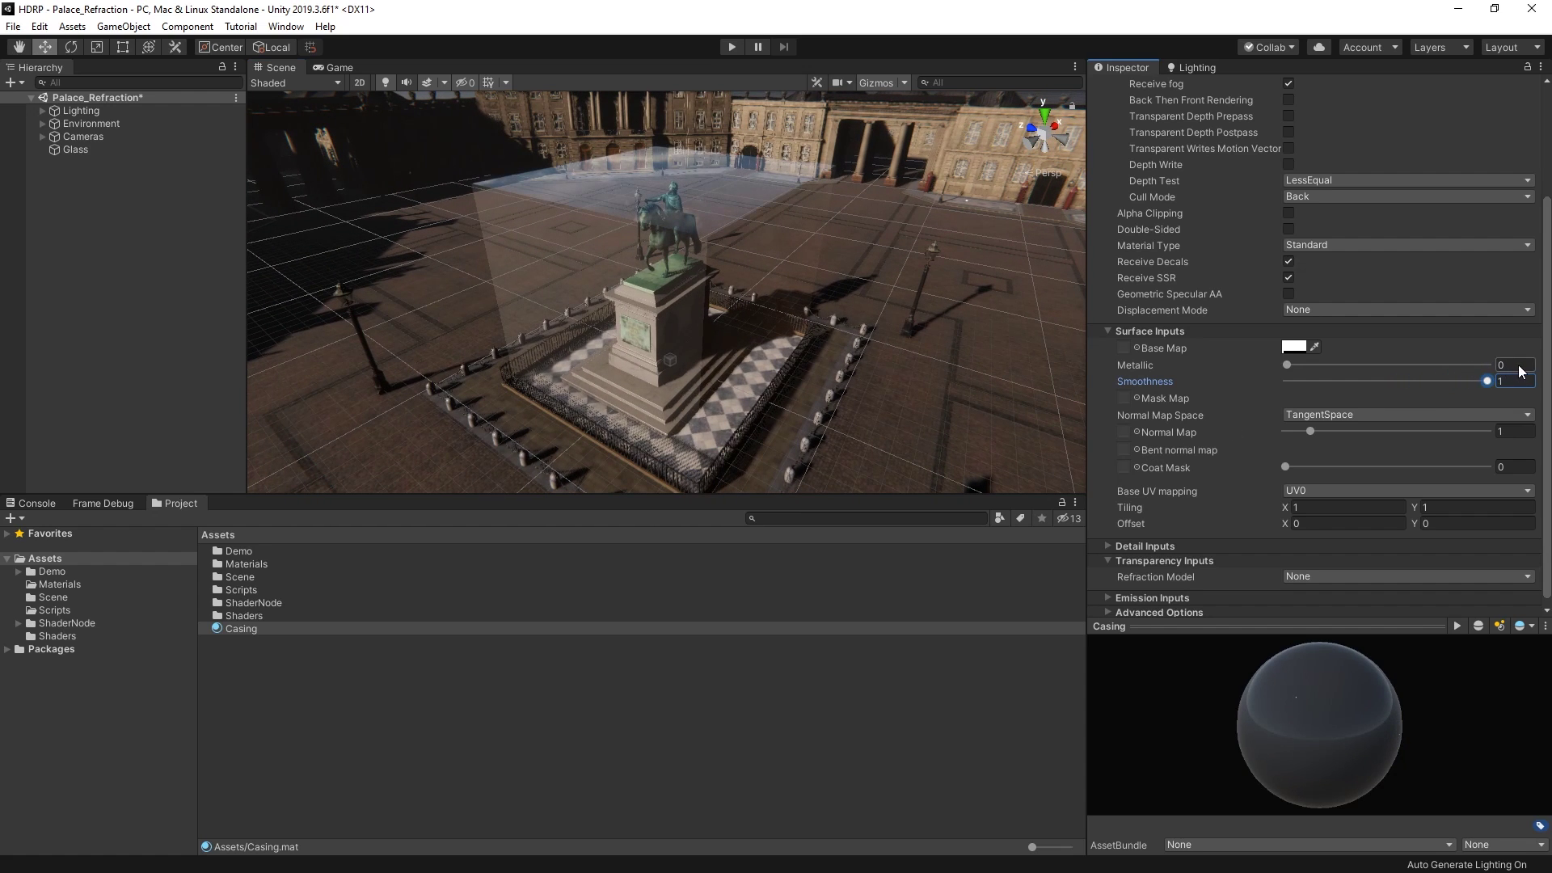
Step: Orbit around the glass-cased statue and tilt the view up toward the palace façade
{"action": "left_click_drag", "start_coordinate": [881, 315], "coordinate": [591, 315], "text": "alt"}
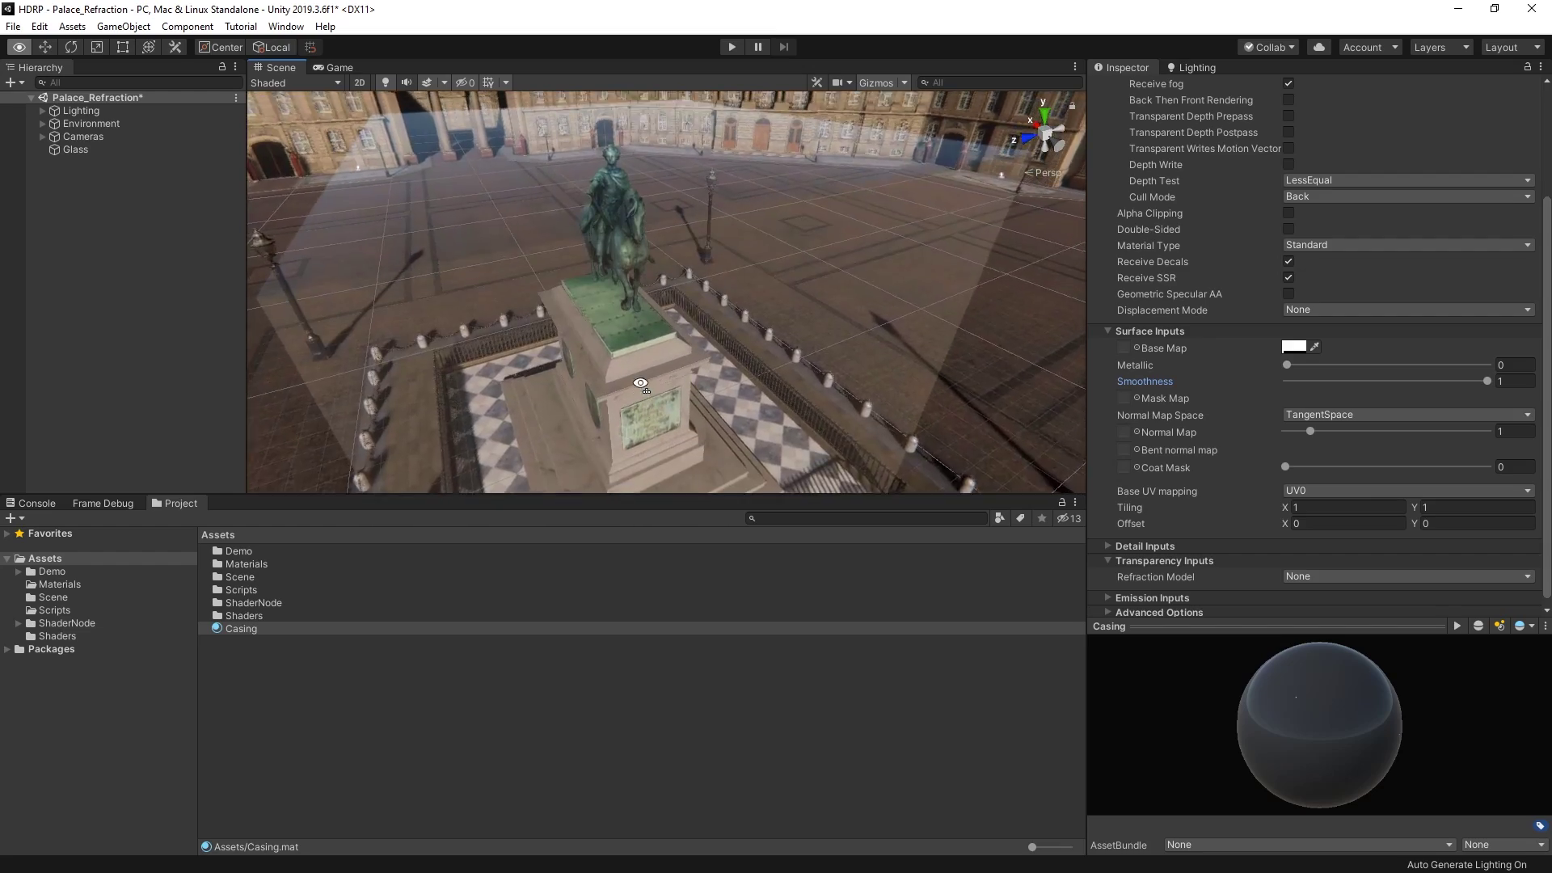
{"action": "left_click_drag", "start_coordinate": [640, 383], "coordinate": [646, 279], "text": "alt"}
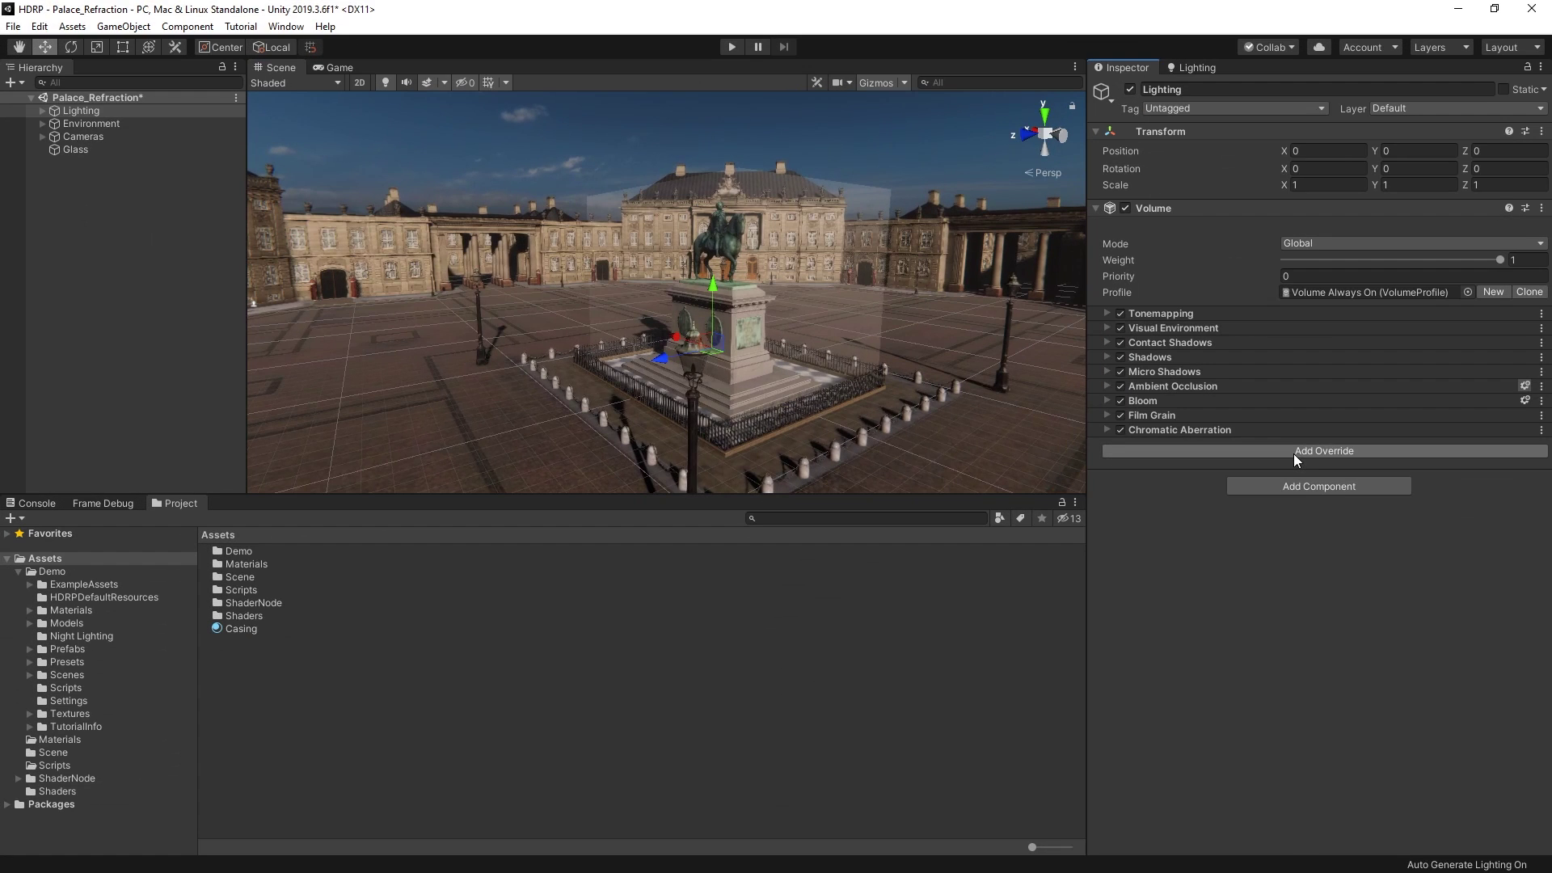
Step: Add a Screen Space Reflection override to the Lighting volume with all six settings overridden
{"action": "left_click", "coordinate": [1294, 454]}
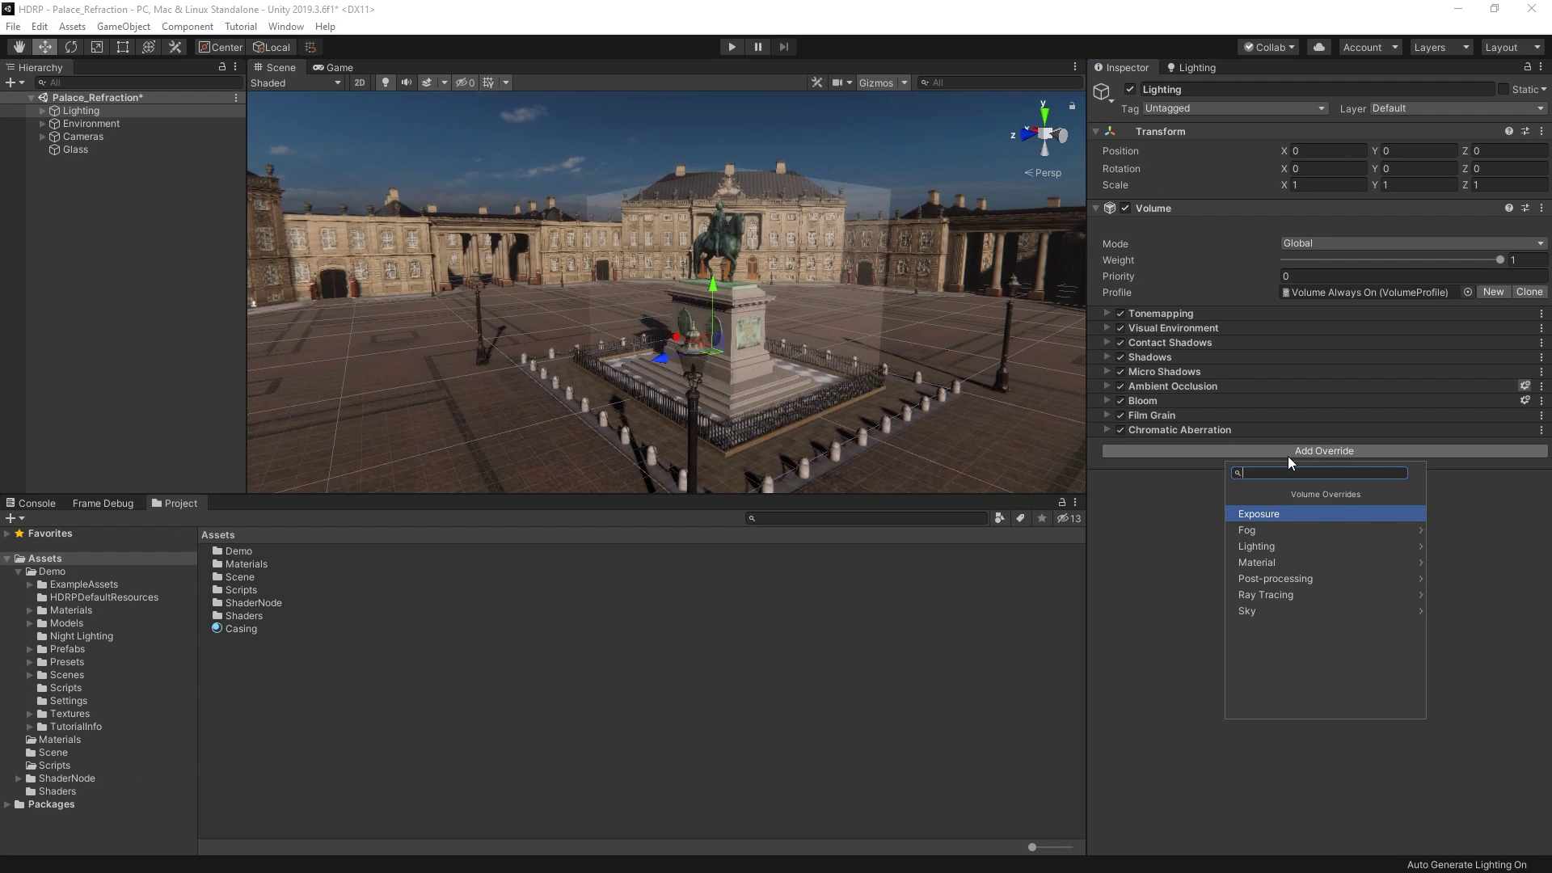
{"action": "type", "text": "scree"}
{"action": "key", "text": "Return"}
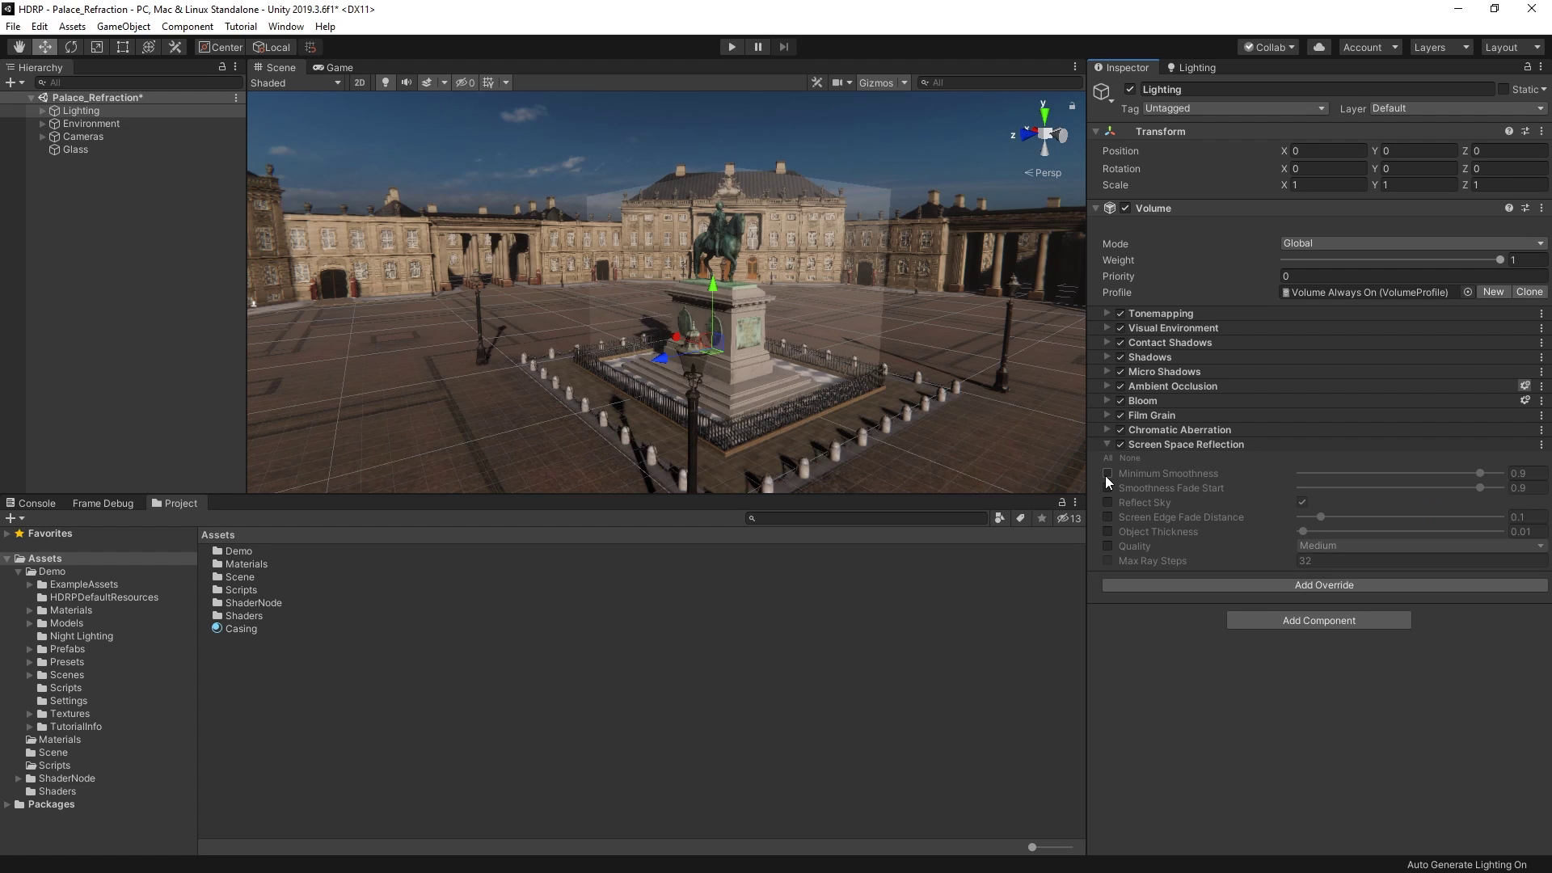
{"action": "left_click", "coordinate": [1108, 474]}
{"action": "left_click", "coordinate": [1107, 487]}
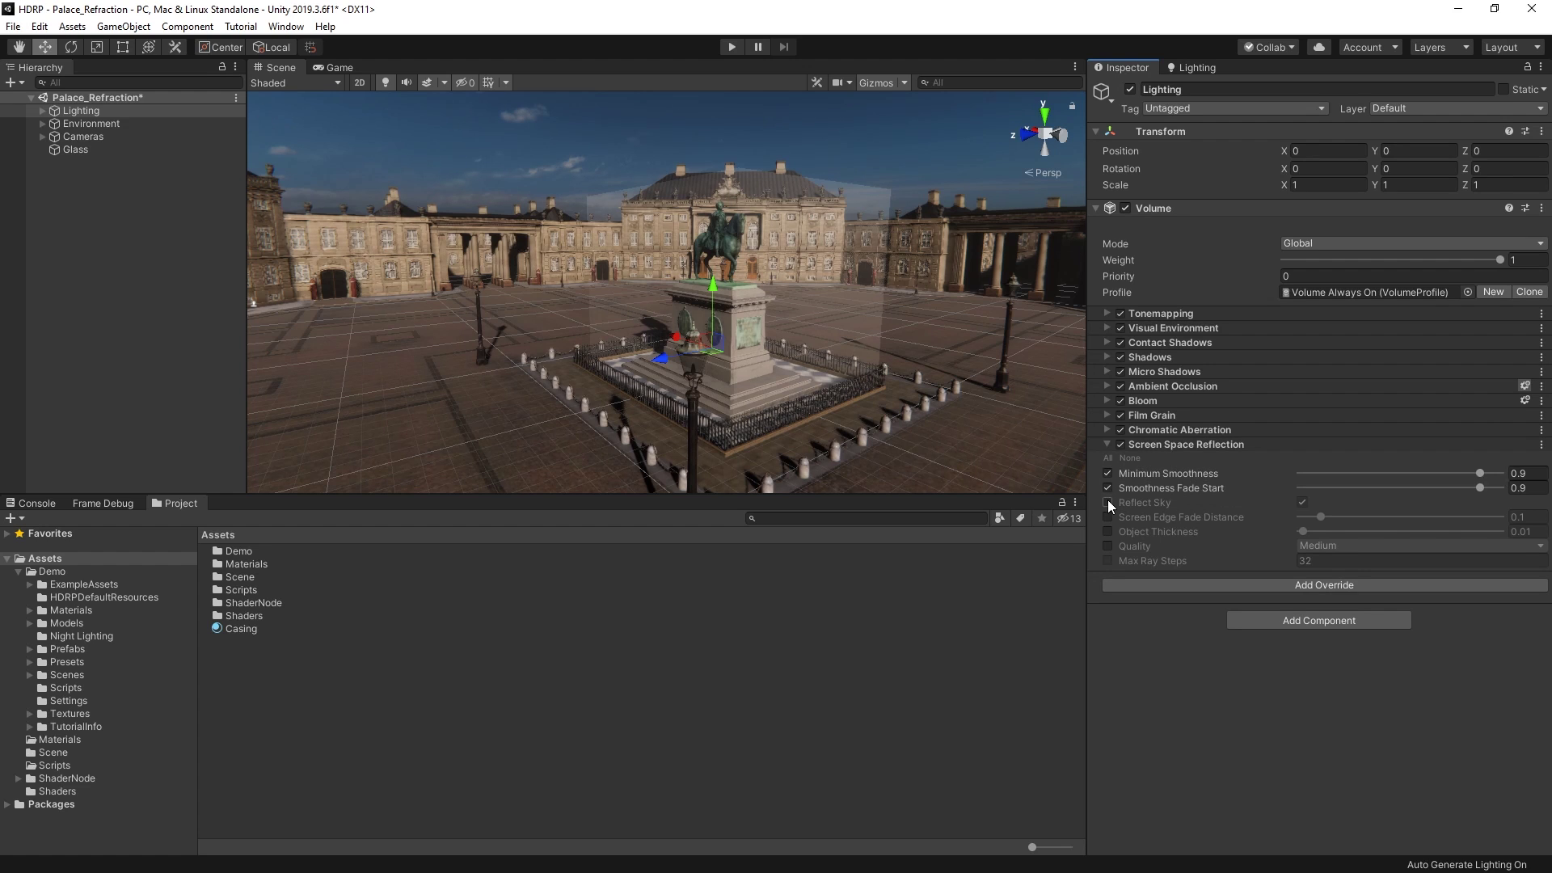
{"action": "left_click", "coordinate": [1107, 502]}
{"action": "left_click", "coordinate": [1109, 517]}
{"action": "left_click", "coordinate": [1107, 531]}
{"action": "left_click", "coordinate": [1108, 544]}
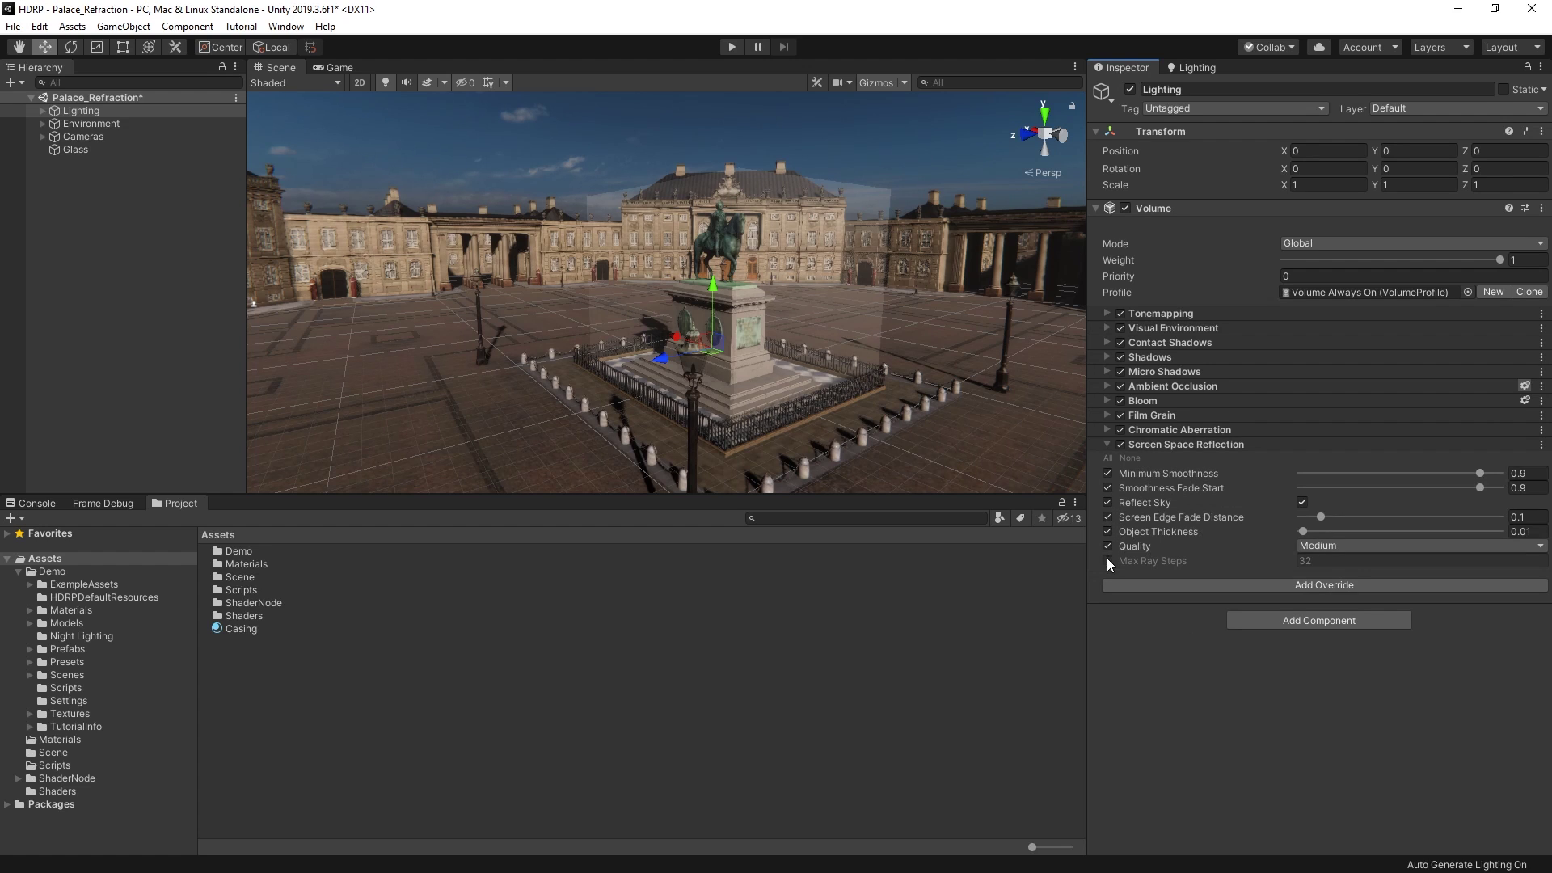
Step: Move Puddle to the scene root, enable it, and set Screen Edge Fade Distance to about 0.616
{"action": "left_click", "coordinate": [42, 123]}
{"action": "left_click_drag", "start_coordinate": [90, 176], "coordinate": [112, 225]}
{"action": "left_click", "coordinate": [43, 124]}
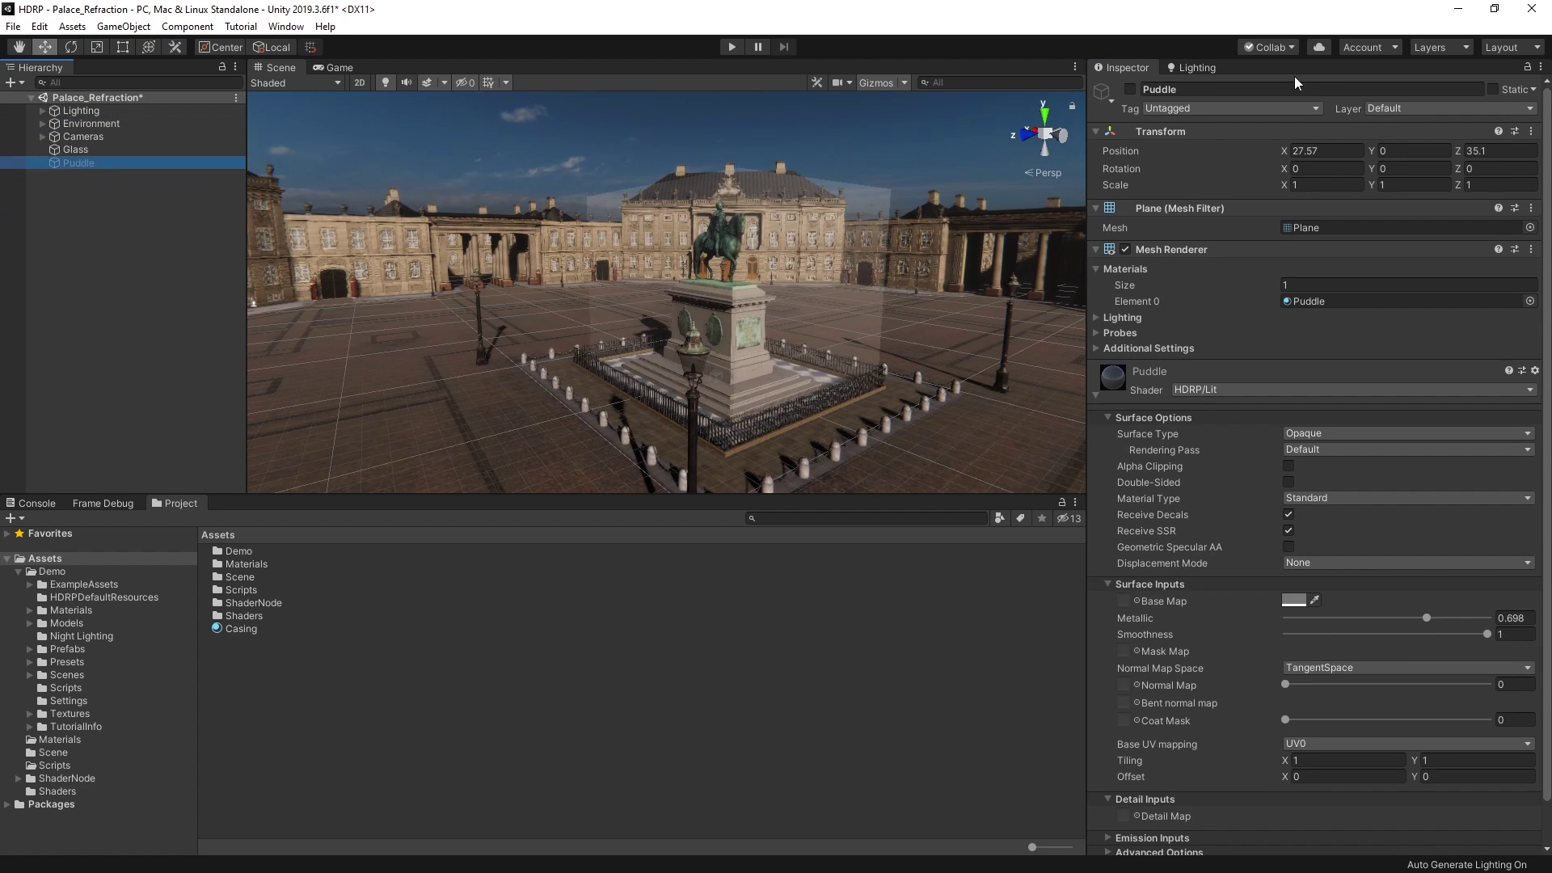
{"action": "left_click", "coordinate": [1129, 89]}
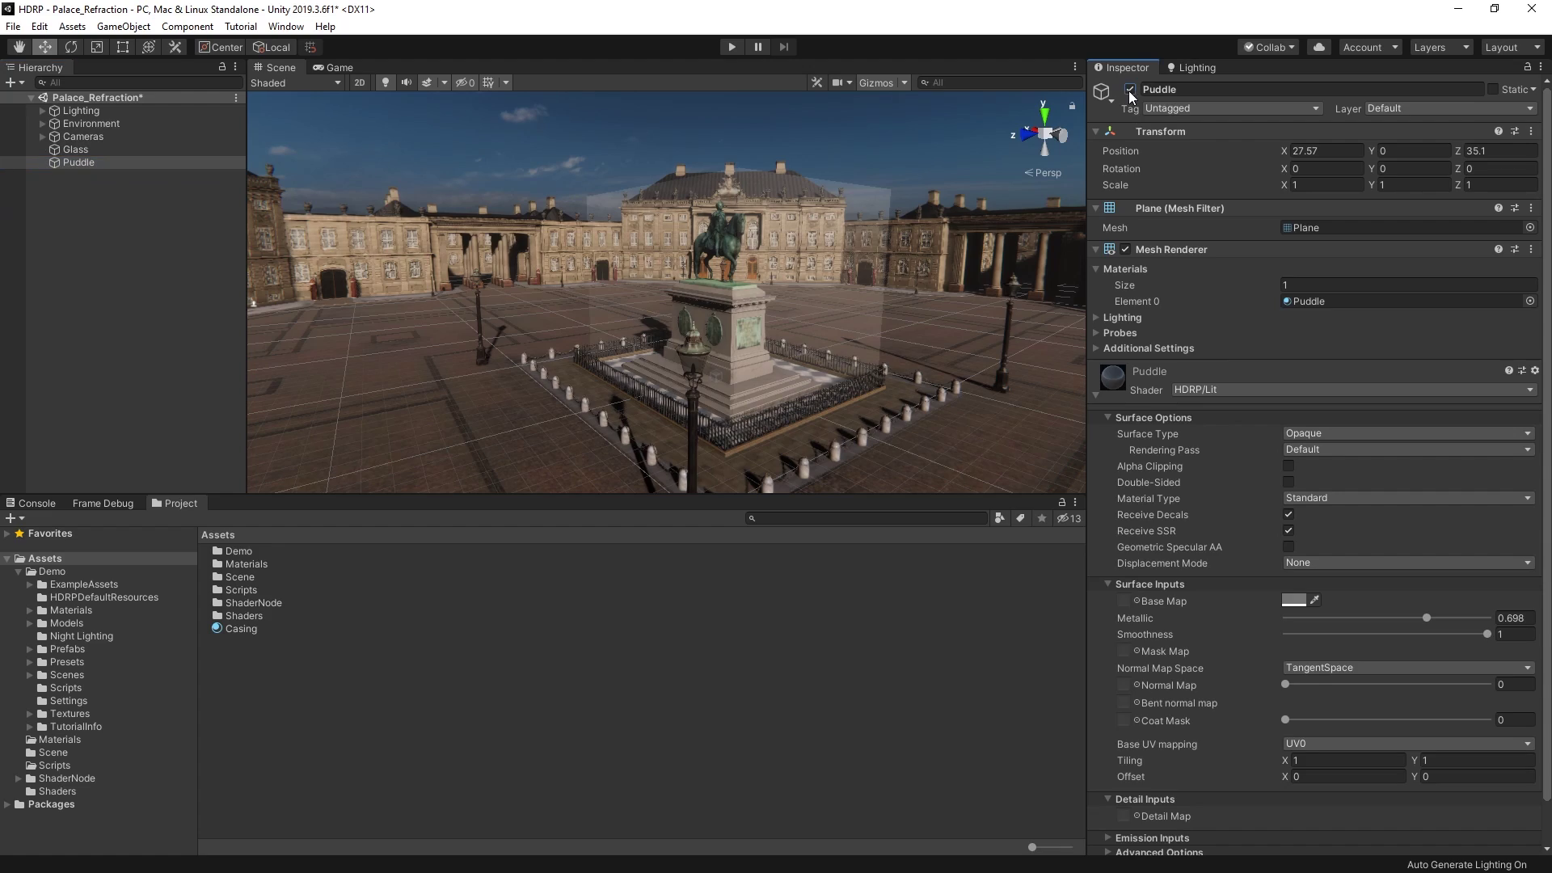
{"action": "double_click", "coordinate": [173, 160]}
{"action": "right_click_drag", "start_coordinate": [841, 308], "coordinate": [595, 378]}
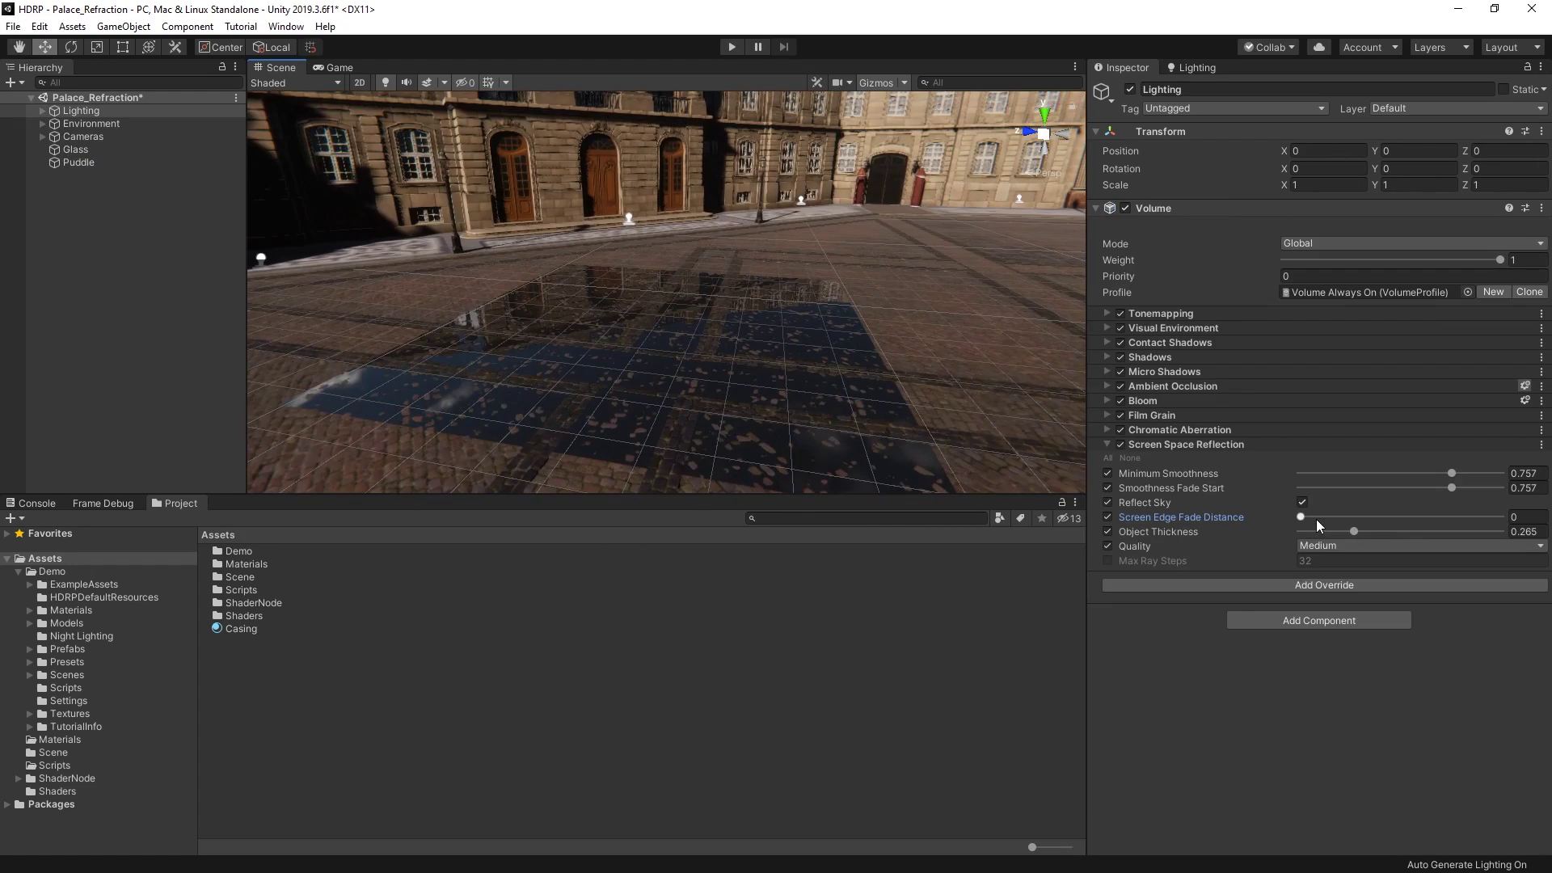
{"action": "left_click_drag", "start_coordinate": [1316, 519], "coordinate": [1460, 516]}
Step: Enable Screen Space Reflection in the HDRP quality settings of Project Settings
{"action": "left_click", "coordinate": [39, 26]}
{"action": "left_click", "coordinate": [91, 481]}
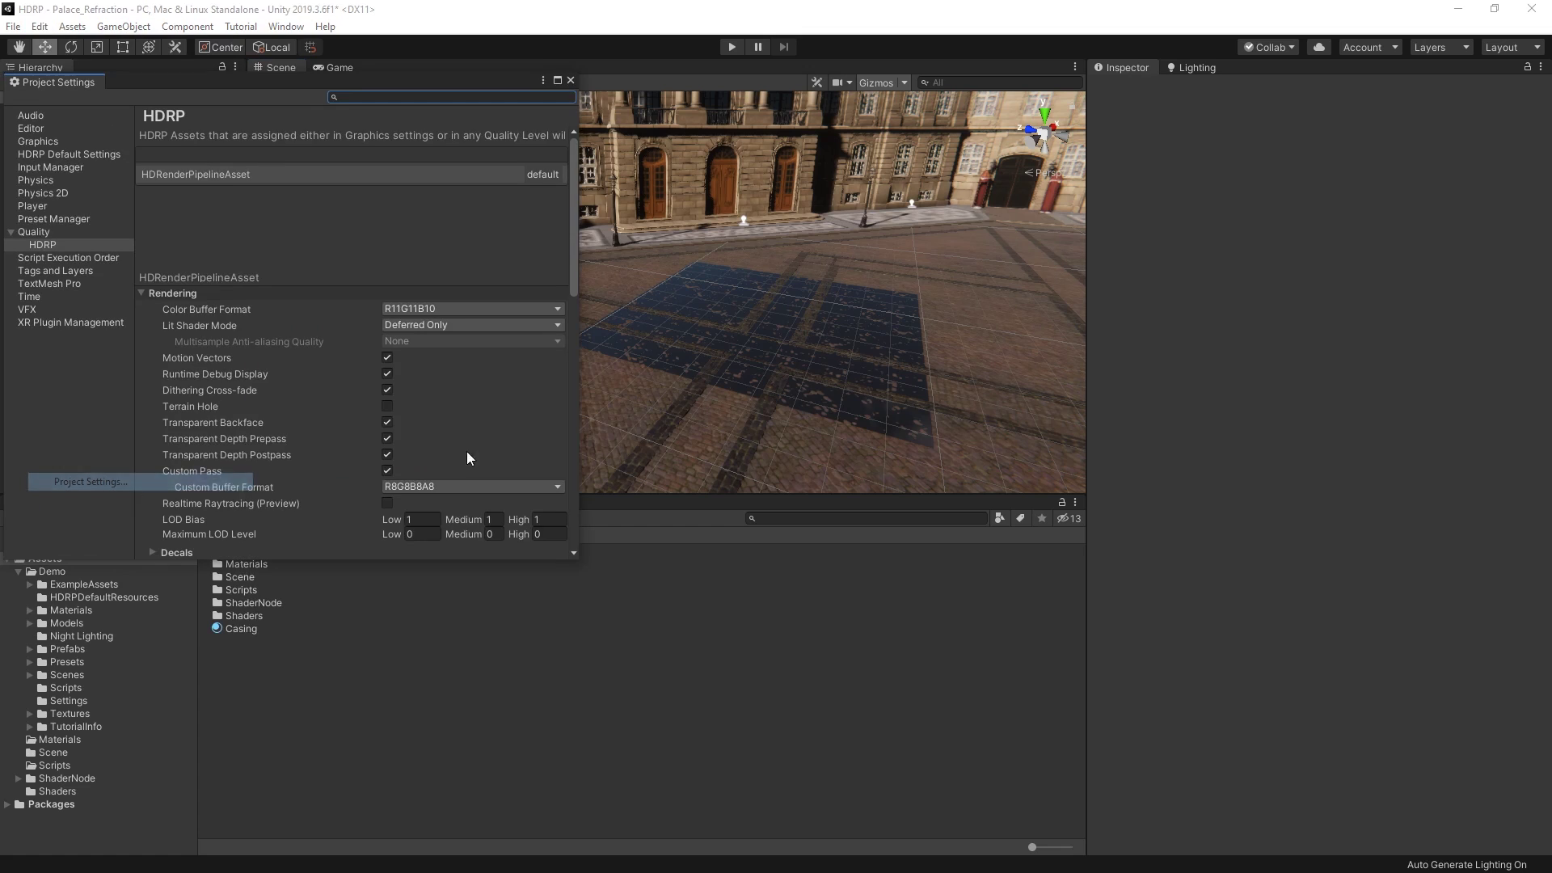
{"action": "scroll", "coordinate": [286, 251], "scroll_direction": "down", "scroll_amount": 10}
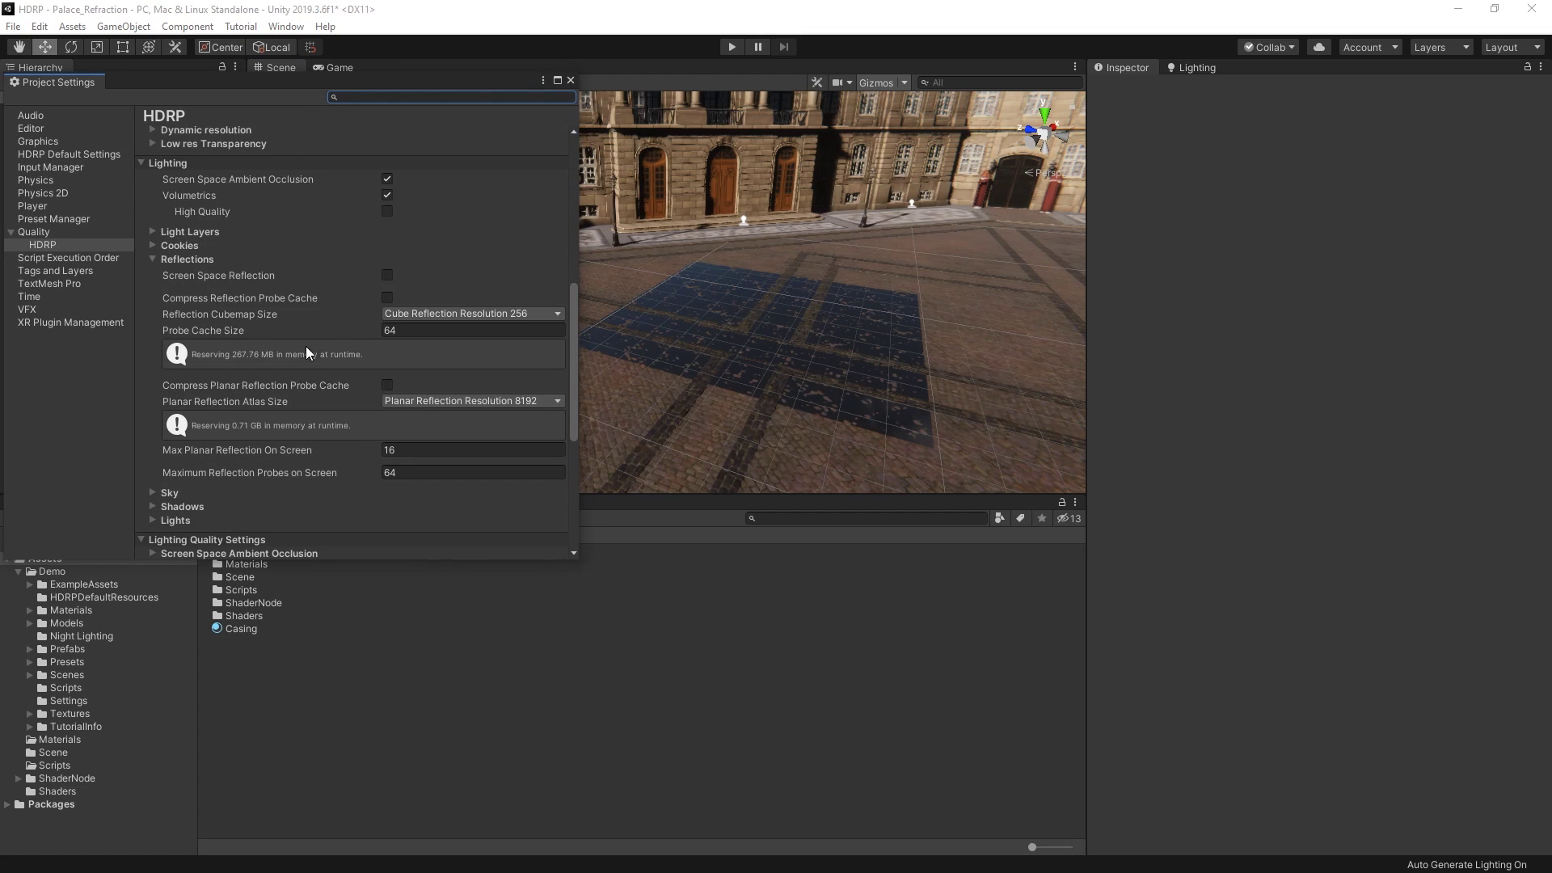
{"action": "left_click", "coordinate": [387, 276]}
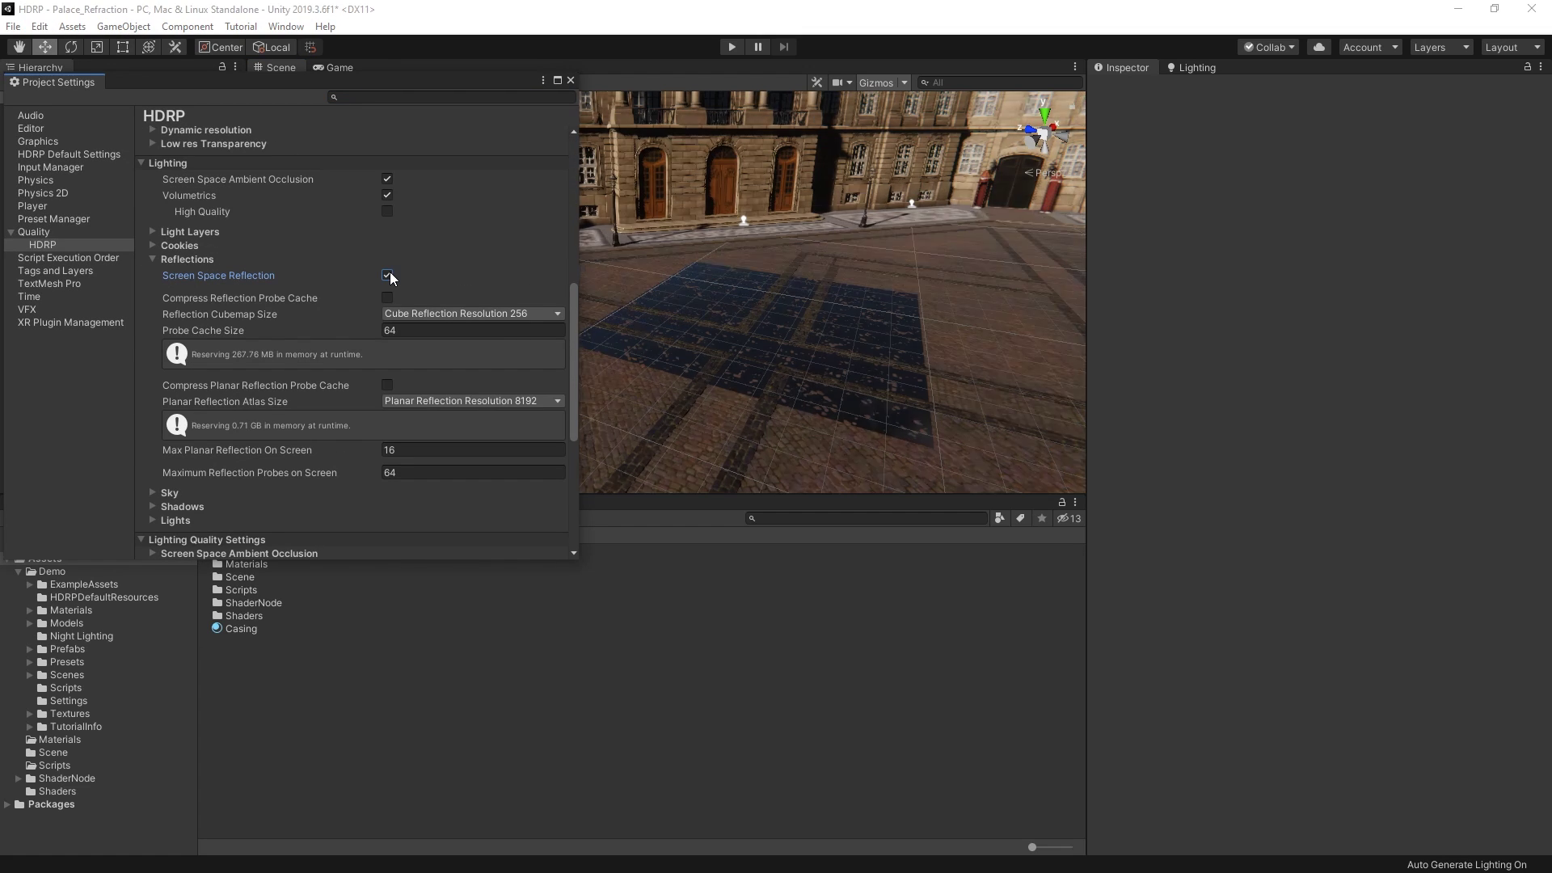
Step: Back in the editor, tweak Screen Edge Fade Distance and raise the Puddle plane to Y 1.56
{"action": "left_click", "coordinate": [718, 322]}
{"action": "left_click_drag", "start_coordinate": [1324, 520], "coordinate": [1423, 499]}
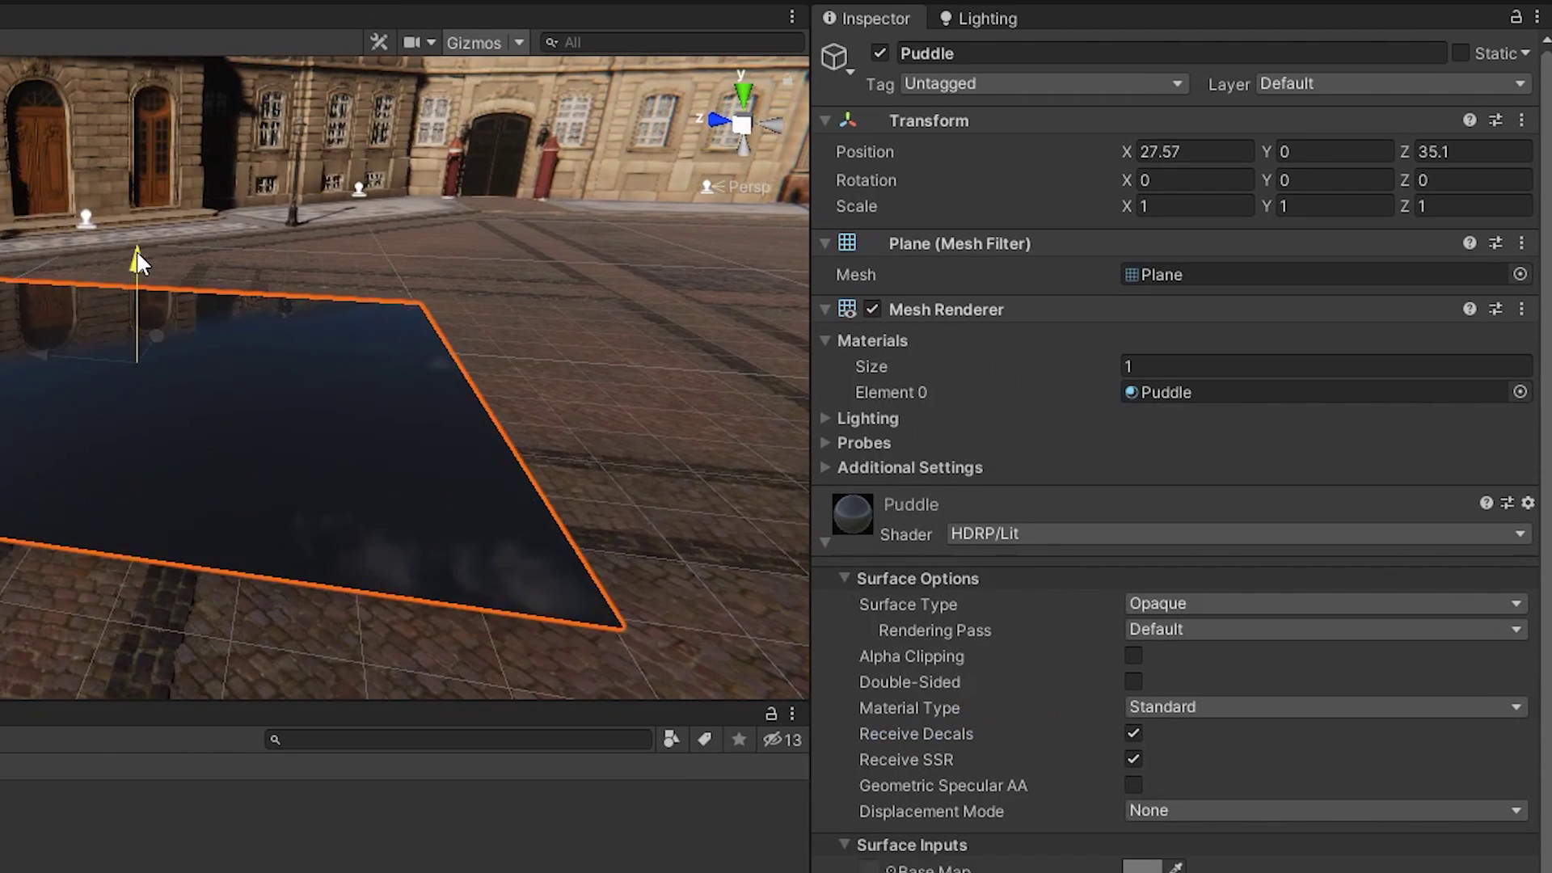
{"action": "left_click_drag", "start_coordinate": [137, 252], "coordinate": [148, 194]}
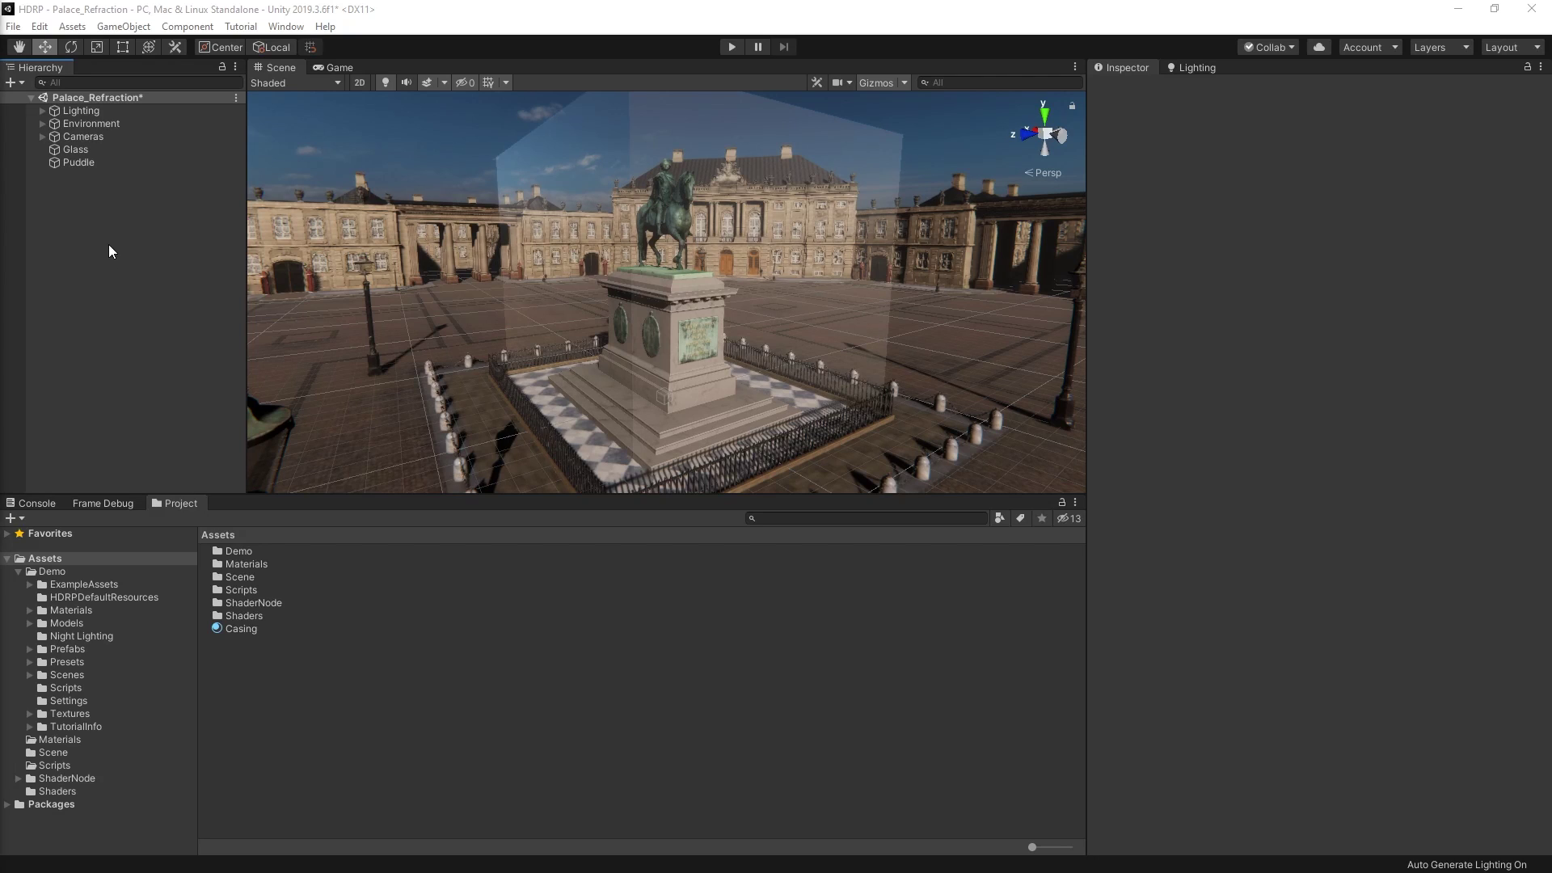
Step: Create a Reflection Probe, lower its box around the statue, and set its type to Custom
{"action": "left_click", "coordinate": [117, 27]}
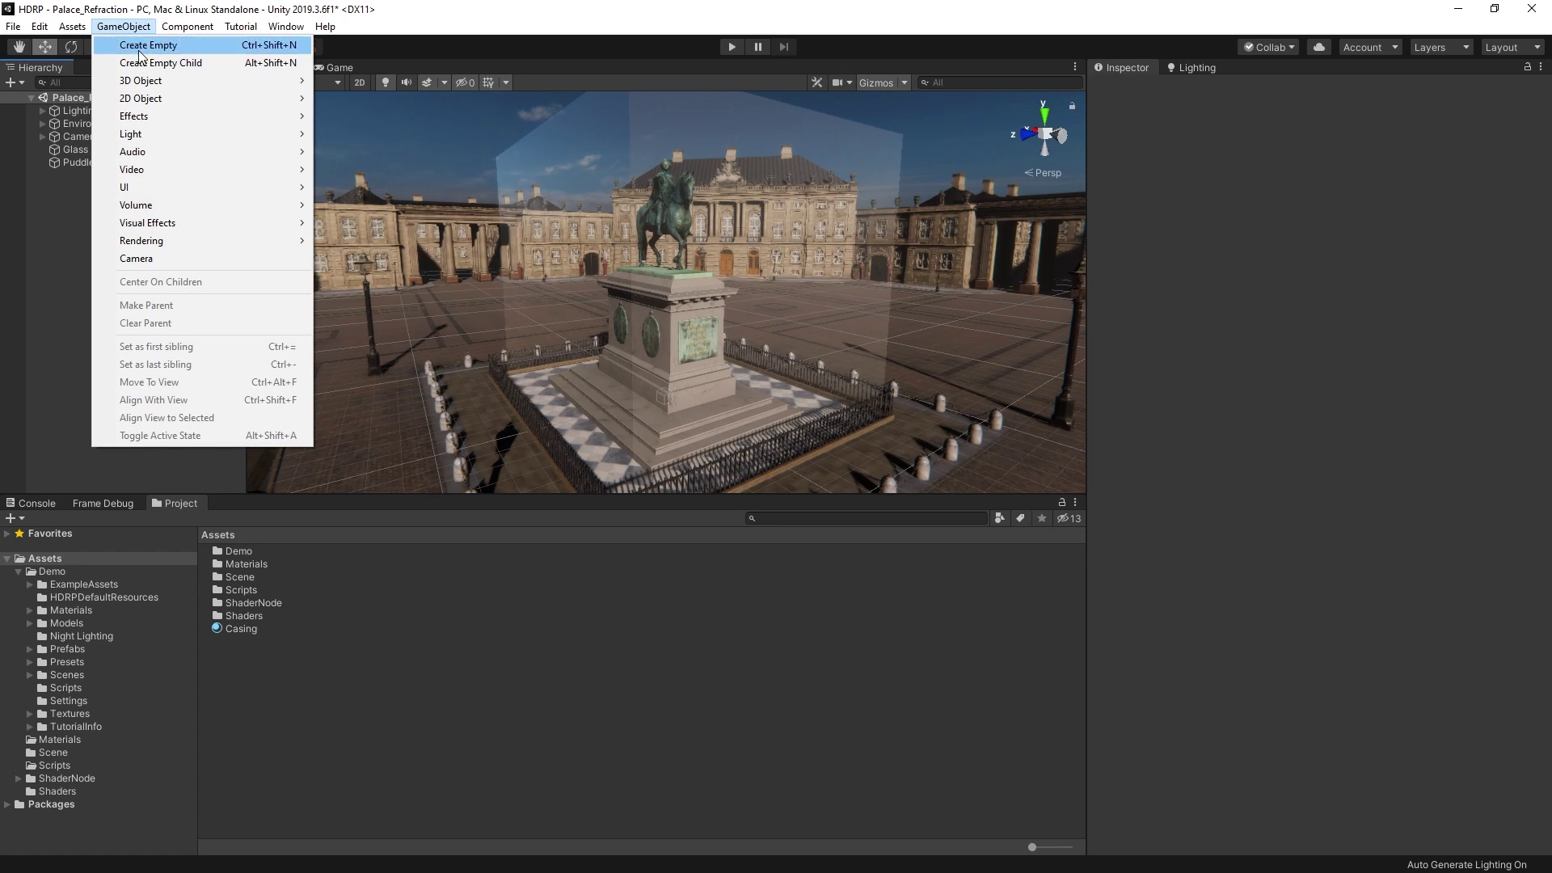
{"action": "mouse_move", "coordinate": [172, 130]}
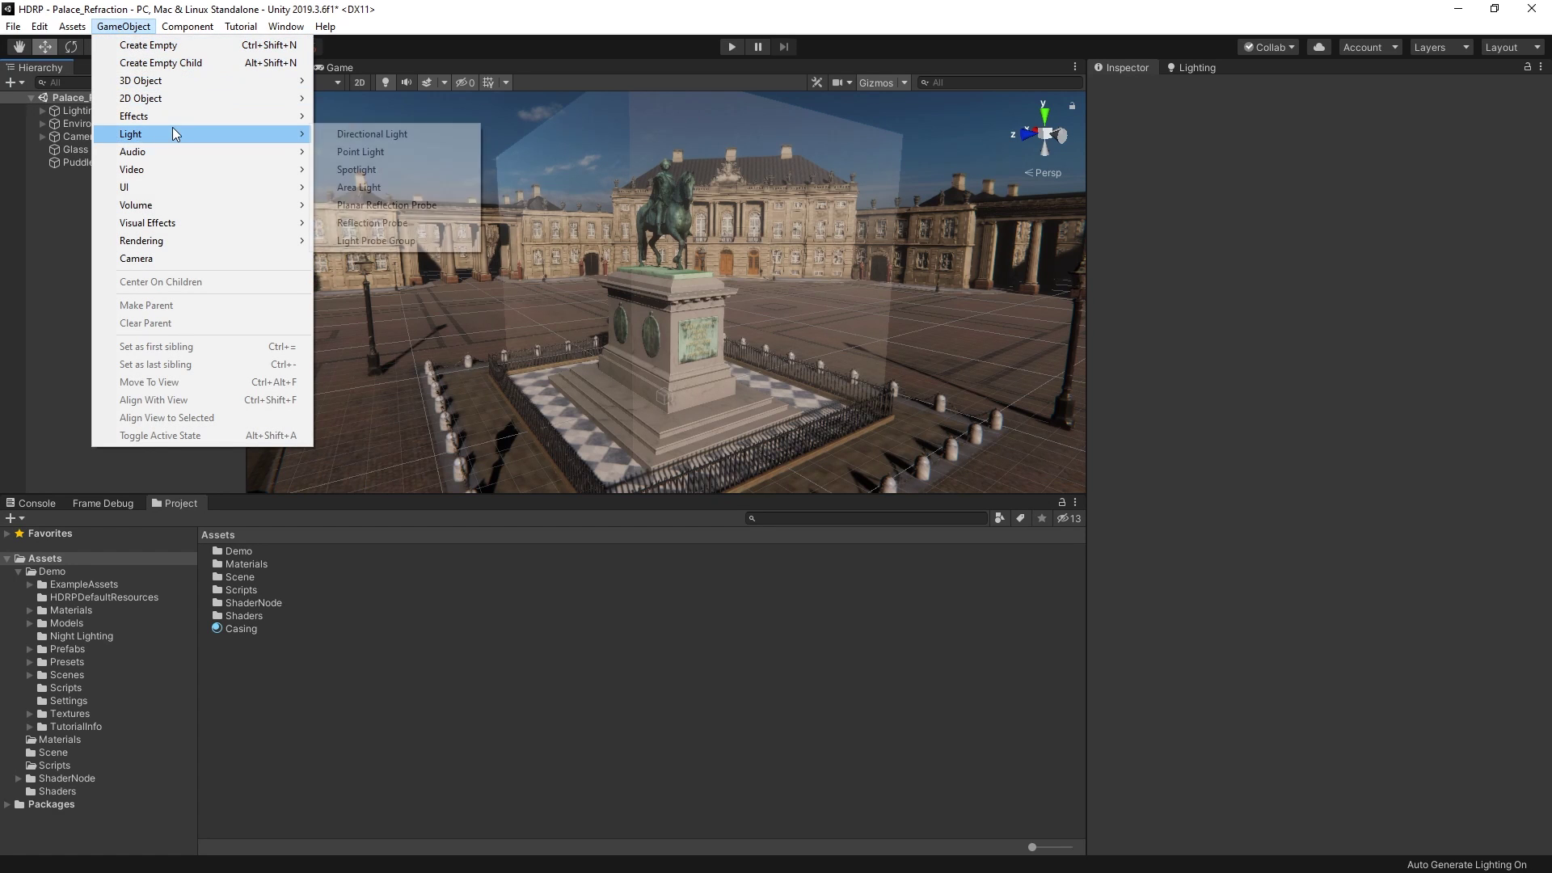
{"action": "left_click", "coordinate": [403, 222]}
{"action": "left_click", "coordinate": [1384, 241]}
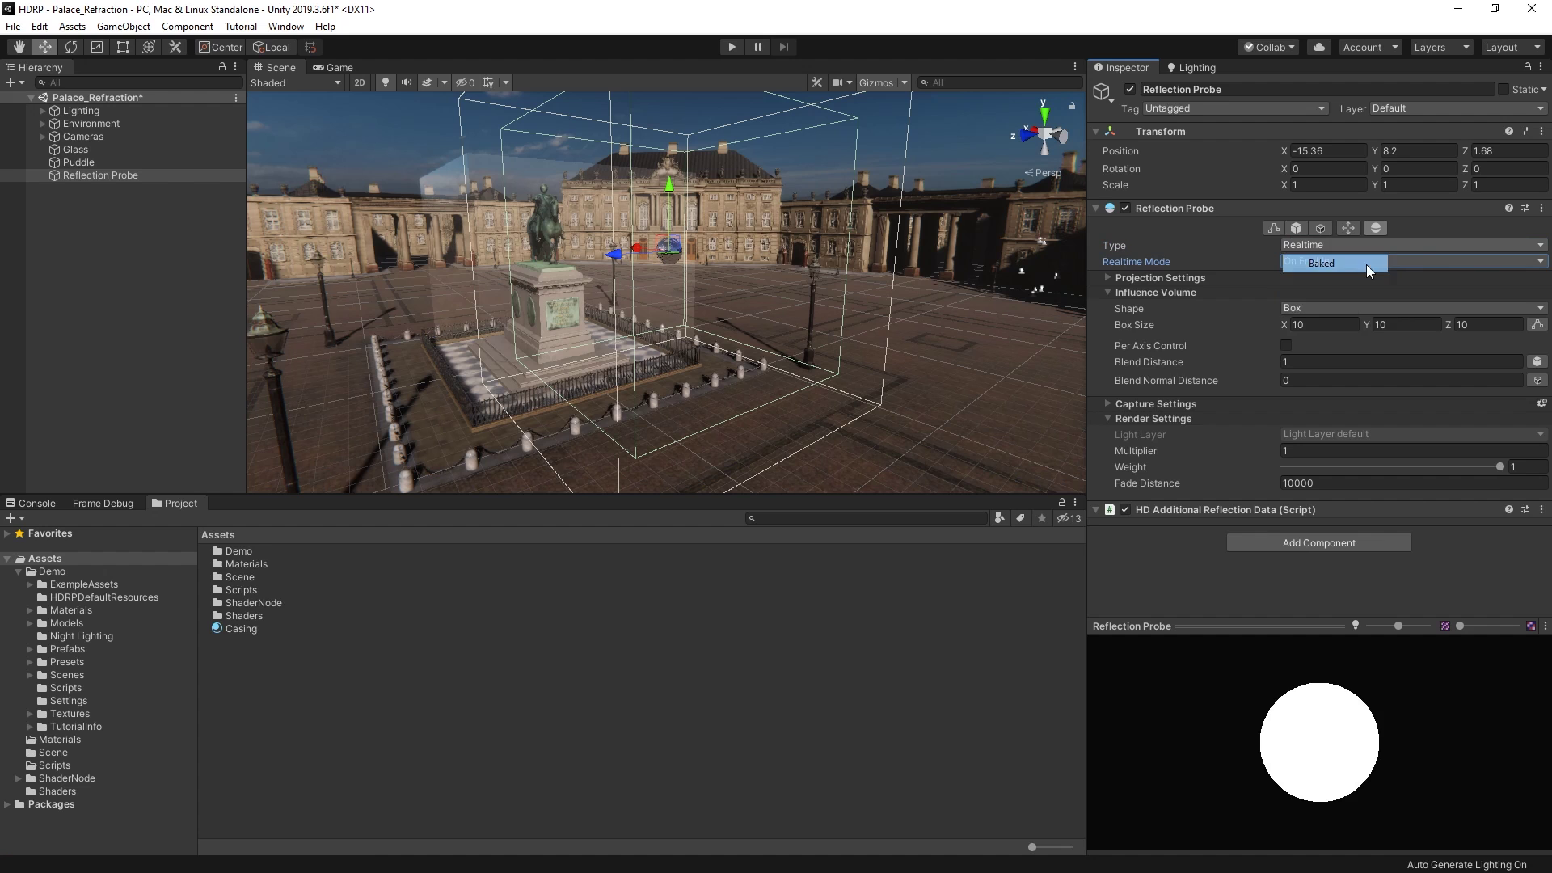
{"action": "left_click_drag", "start_coordinate": [589, 307], "coordinate": [671, 259], "text": "alt"}
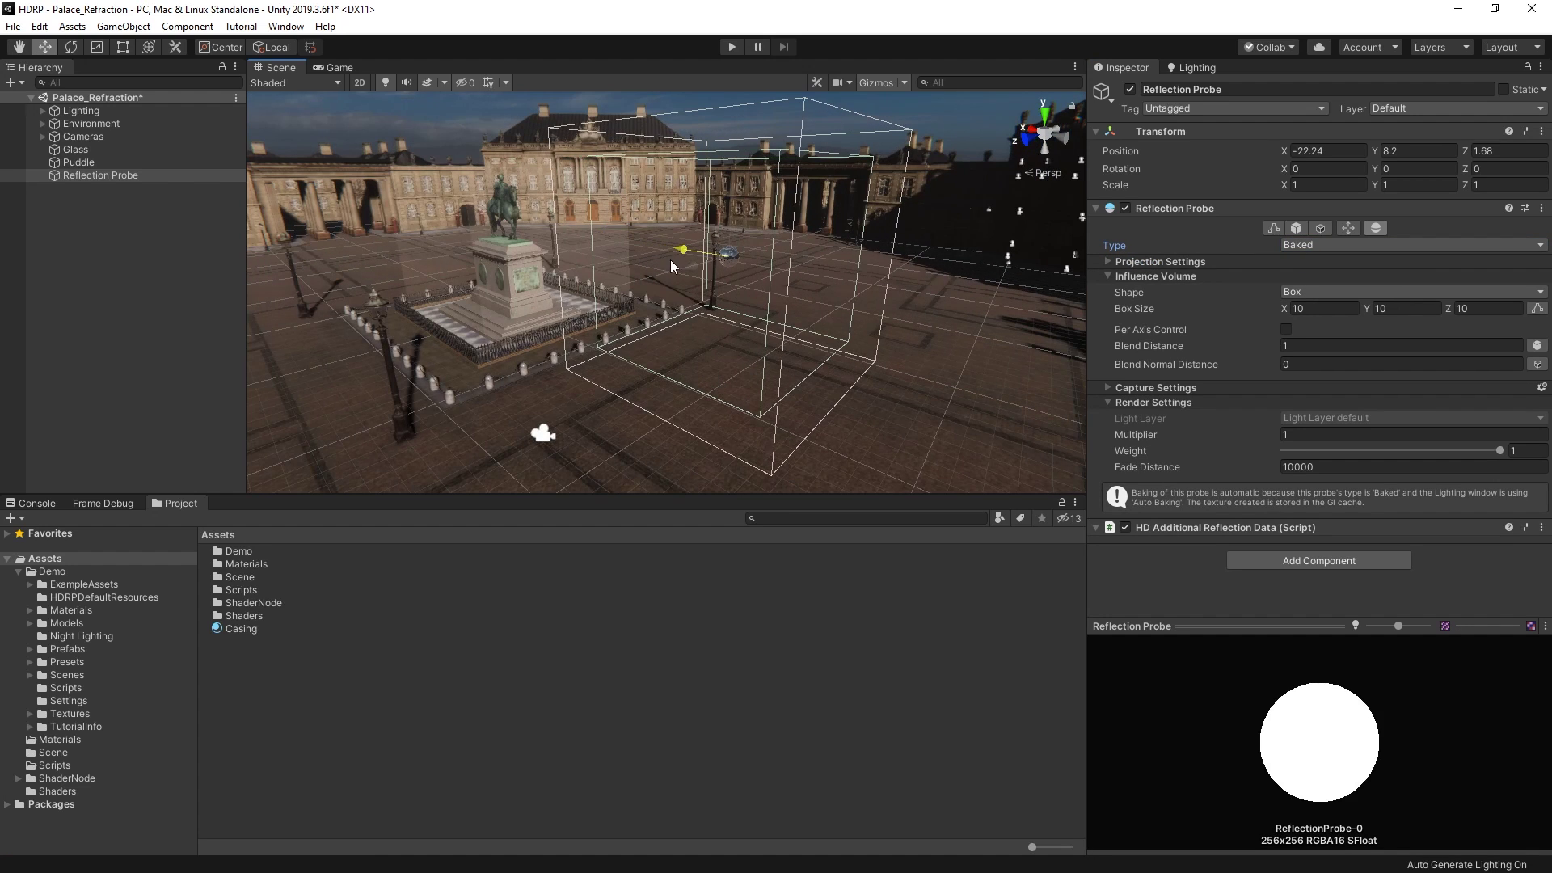
{"action": "left_click_drag", "start_coordinate": [735, 200], "coordinate": [737, 213]}
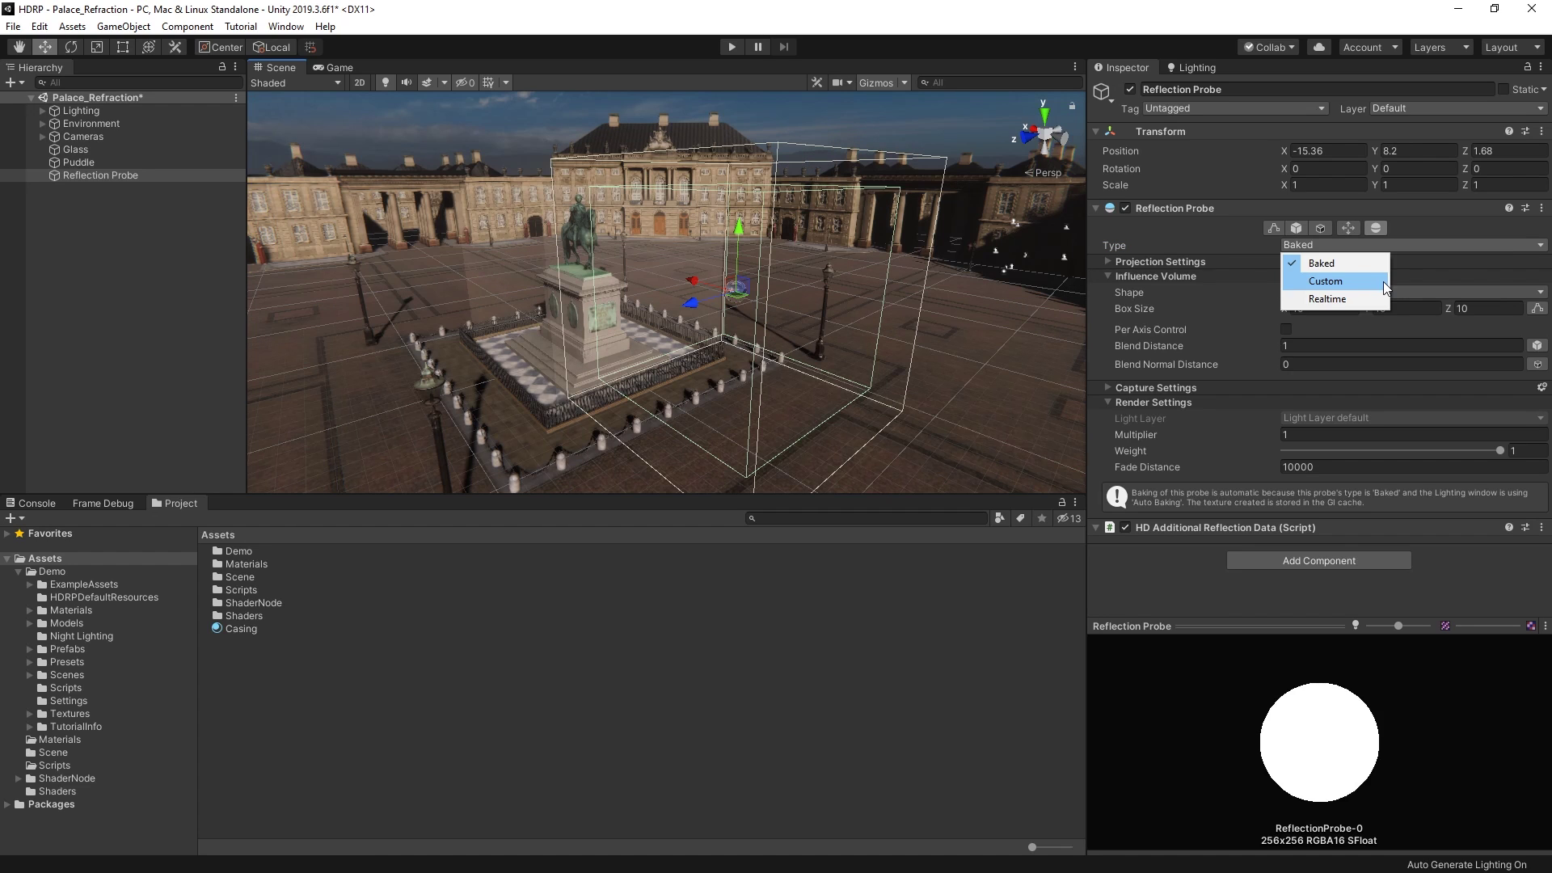
{"action": "left_click", "coordinate": [1384, 283]}
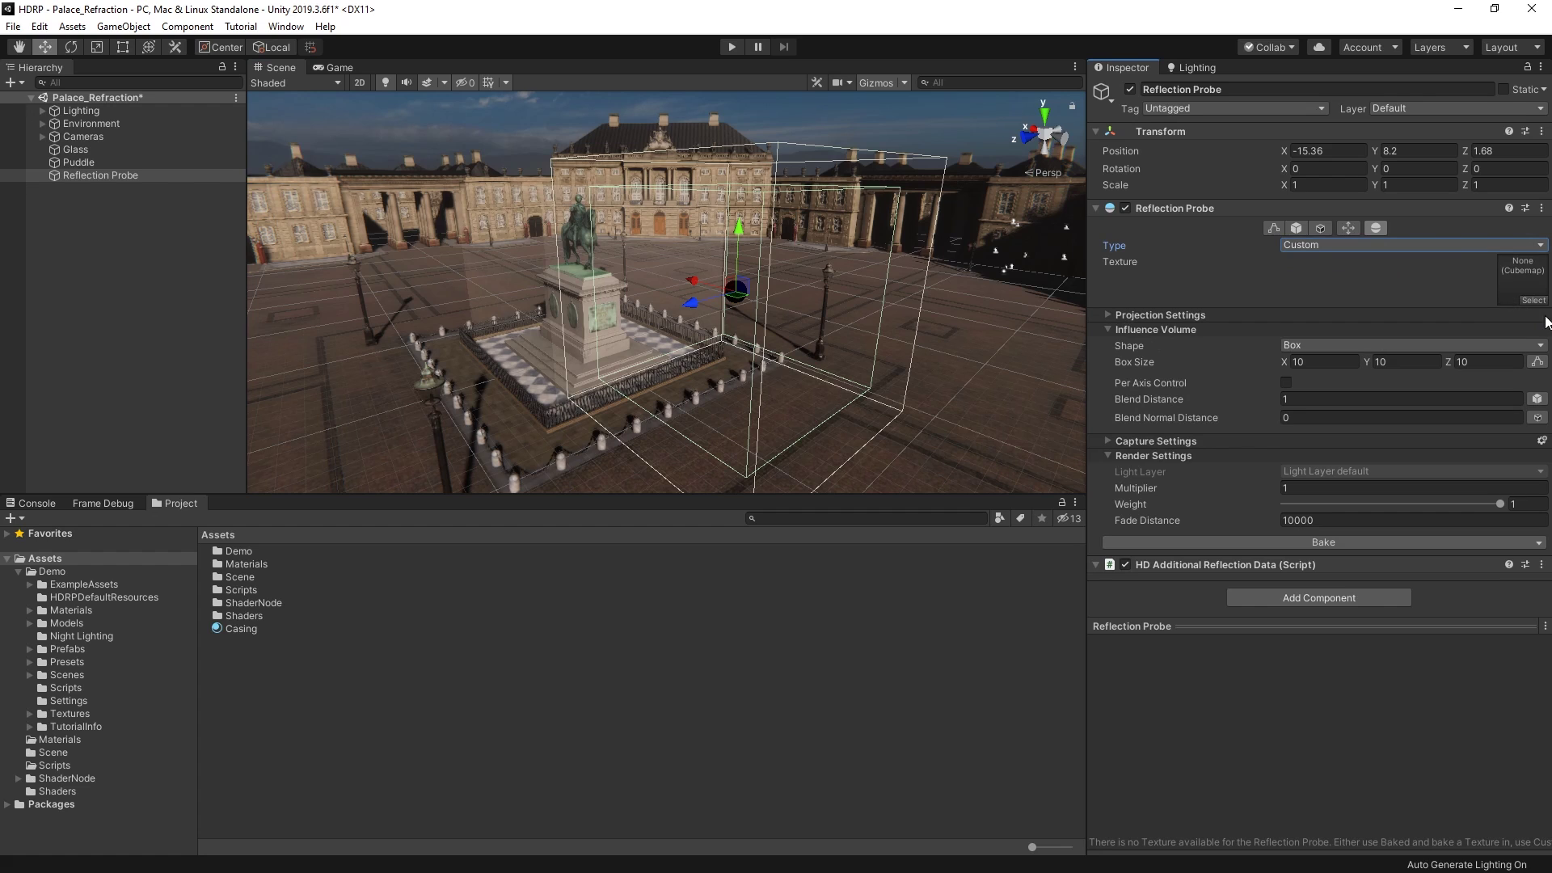
{"action": "left_click", "coordinate": [1533, 301]}
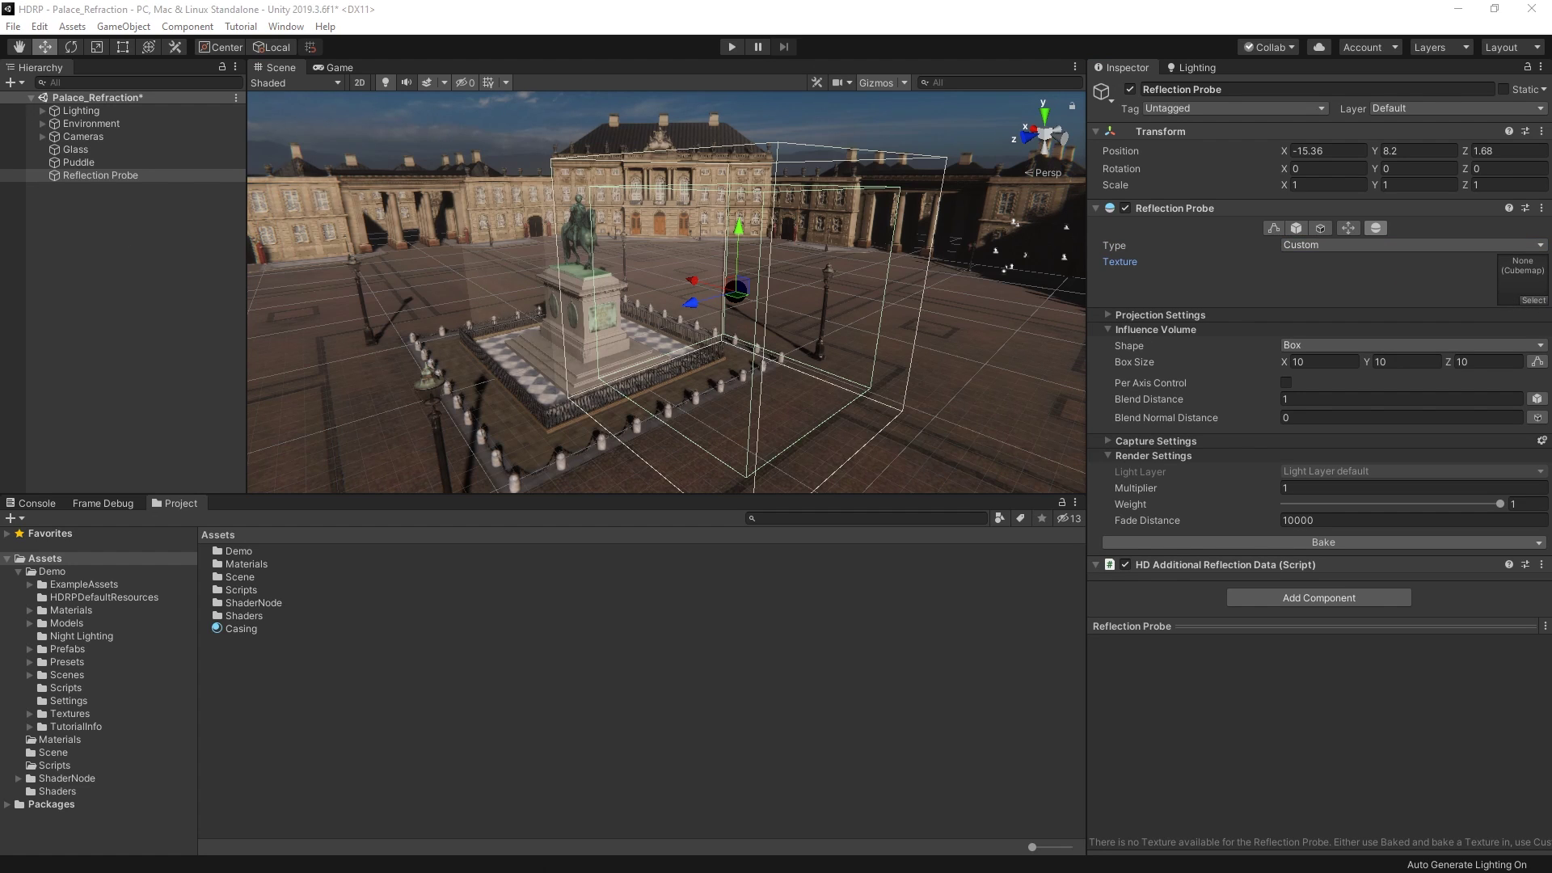
{"action": "left_click", "coordinate": [1534, 300]}
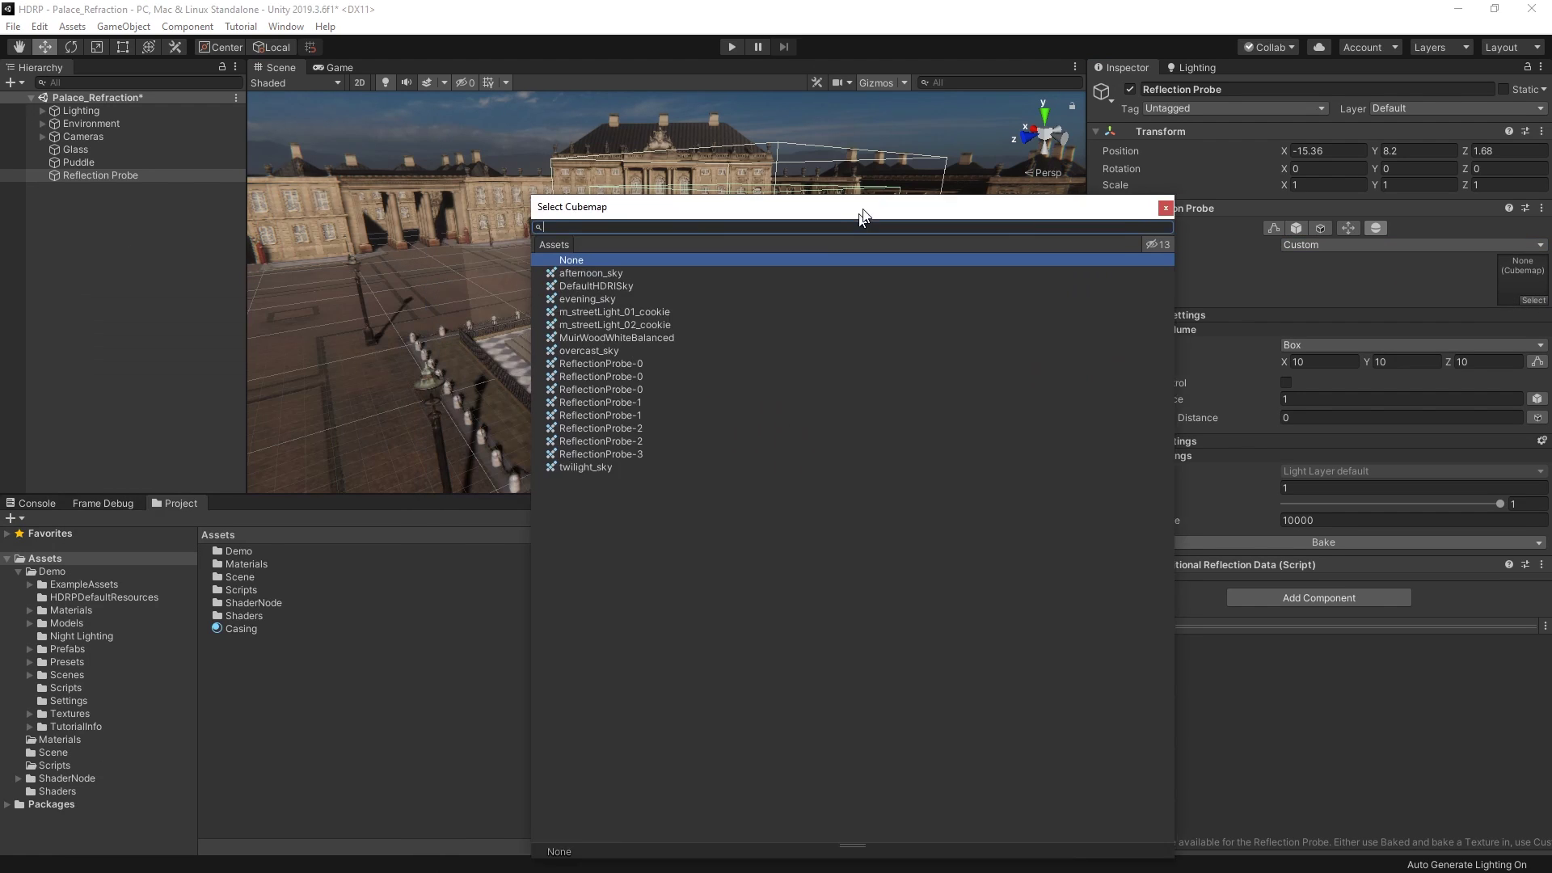
{"action": "double_click", "coordinate": [610, 343]}
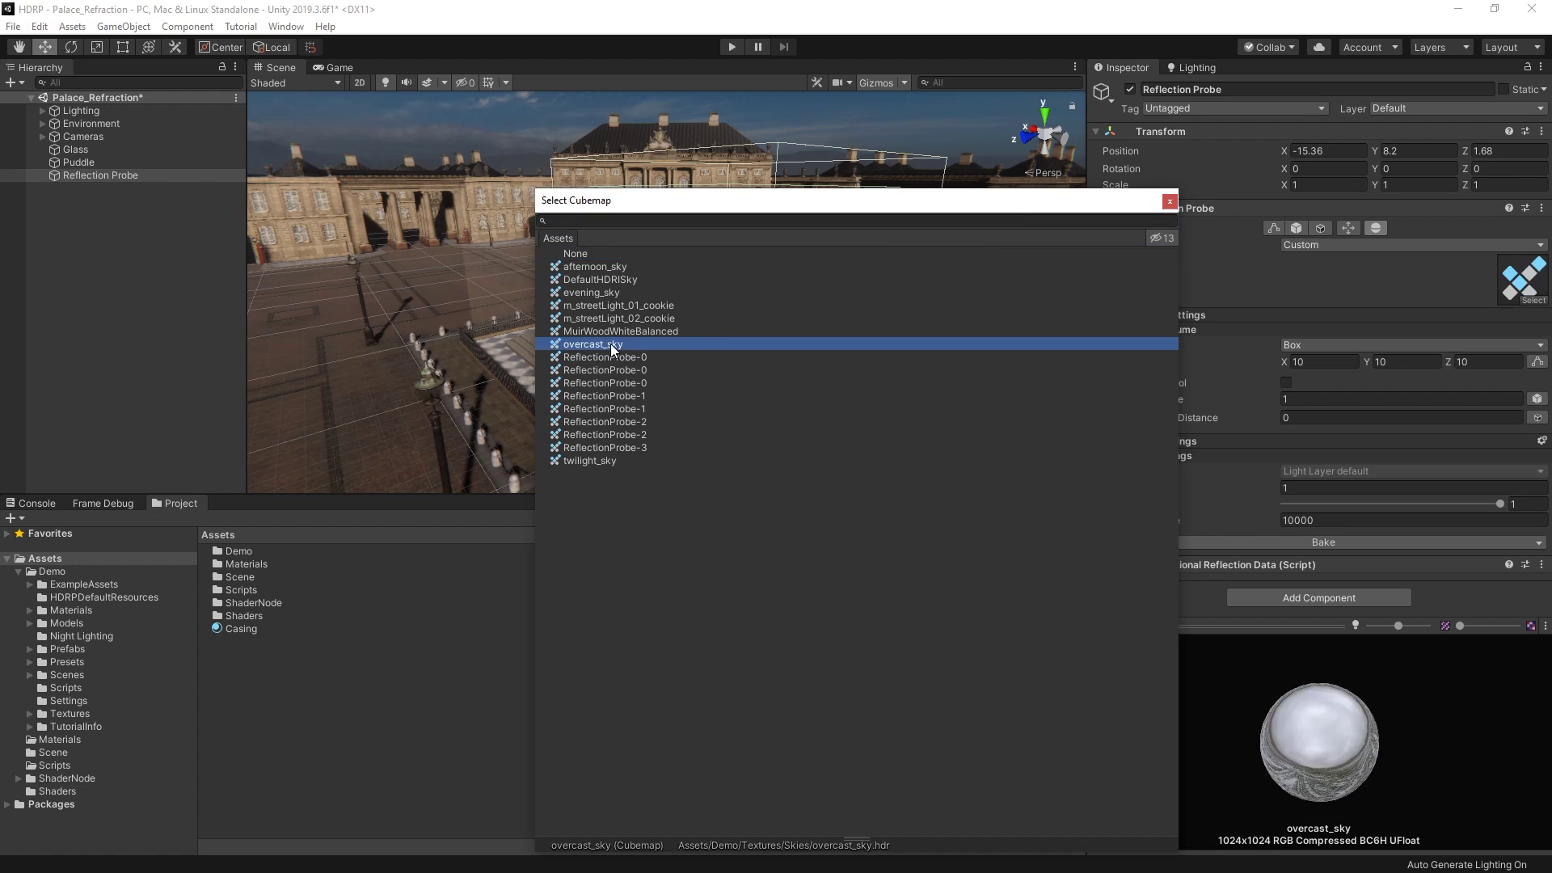
{"action": "right_click_drag", "start_coordinate": [910, 327], "coordinate": [840, 304]}
{"action": "left_click", "coordinate": [1528, 305]}
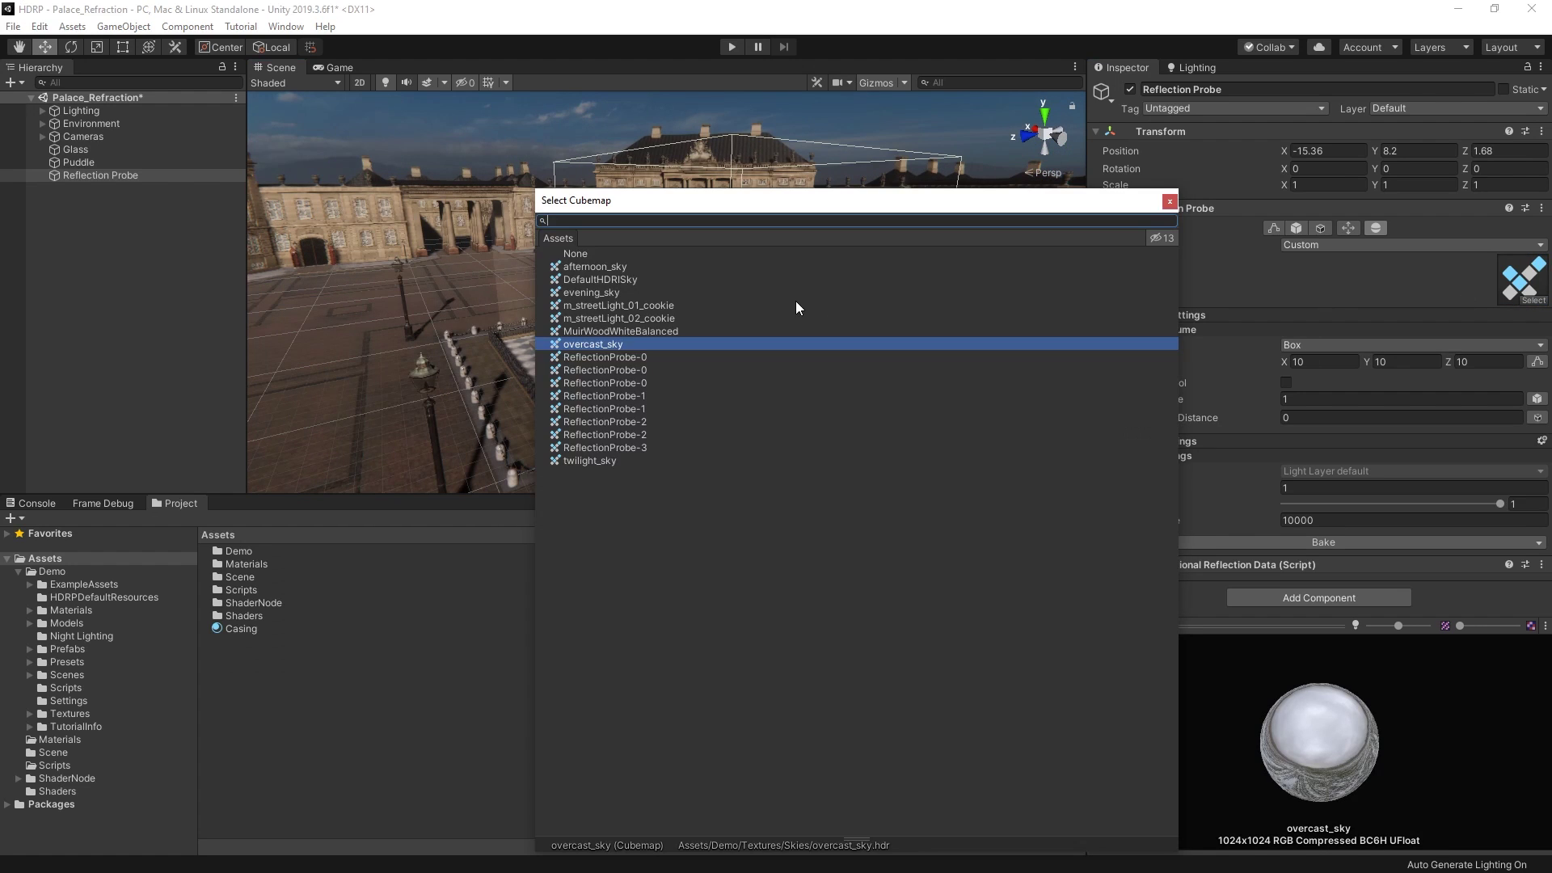
{"action": "double_click", "coordinate": [596, 264]}
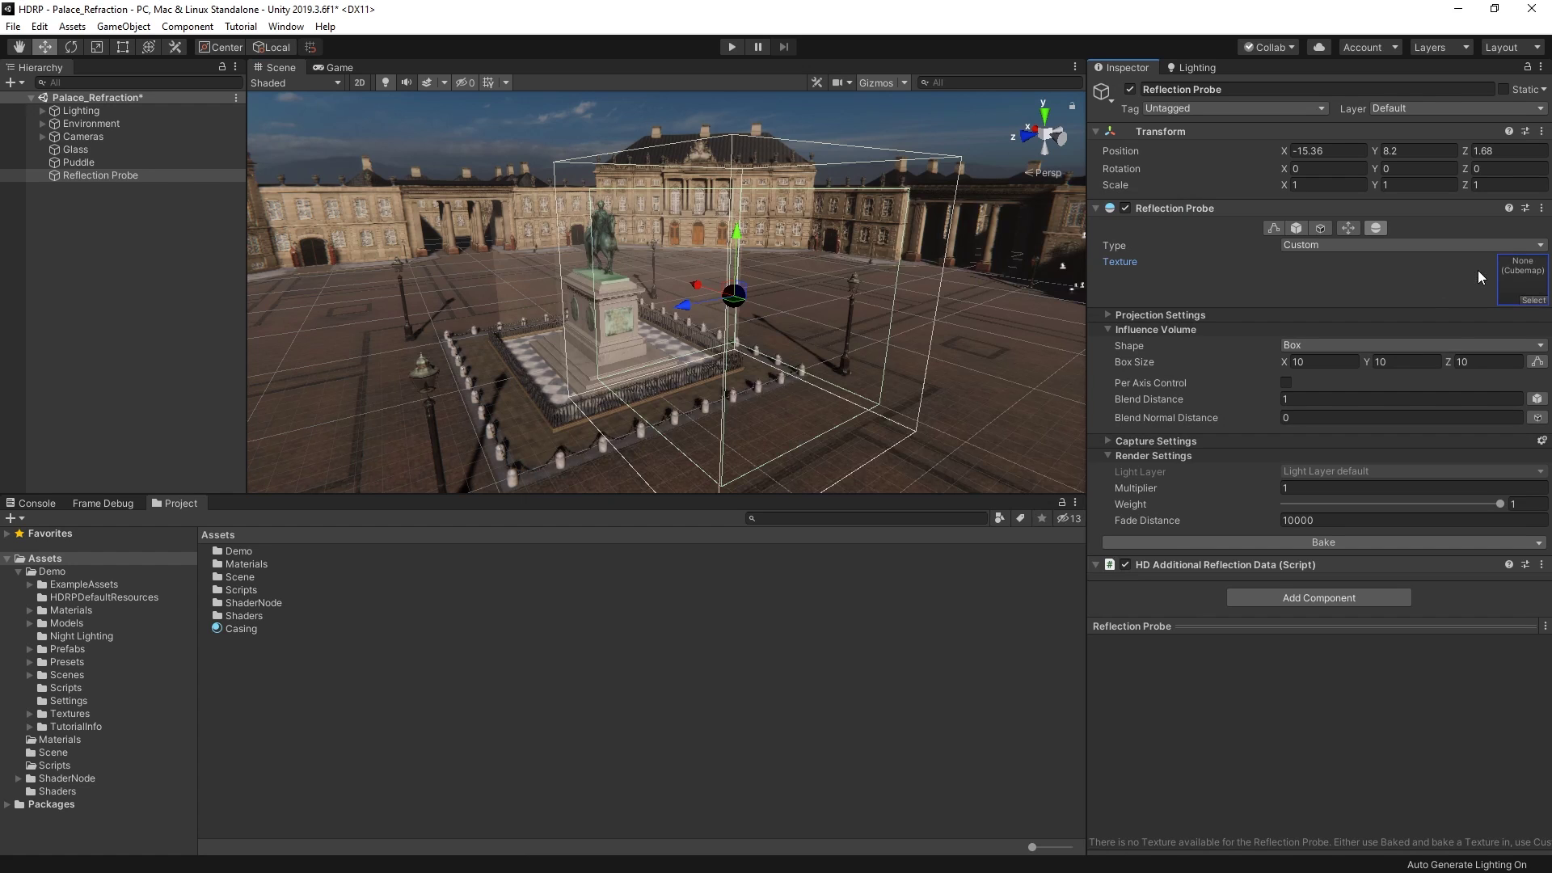
{"action": "left_click", "coordinate": [1442, 245]}
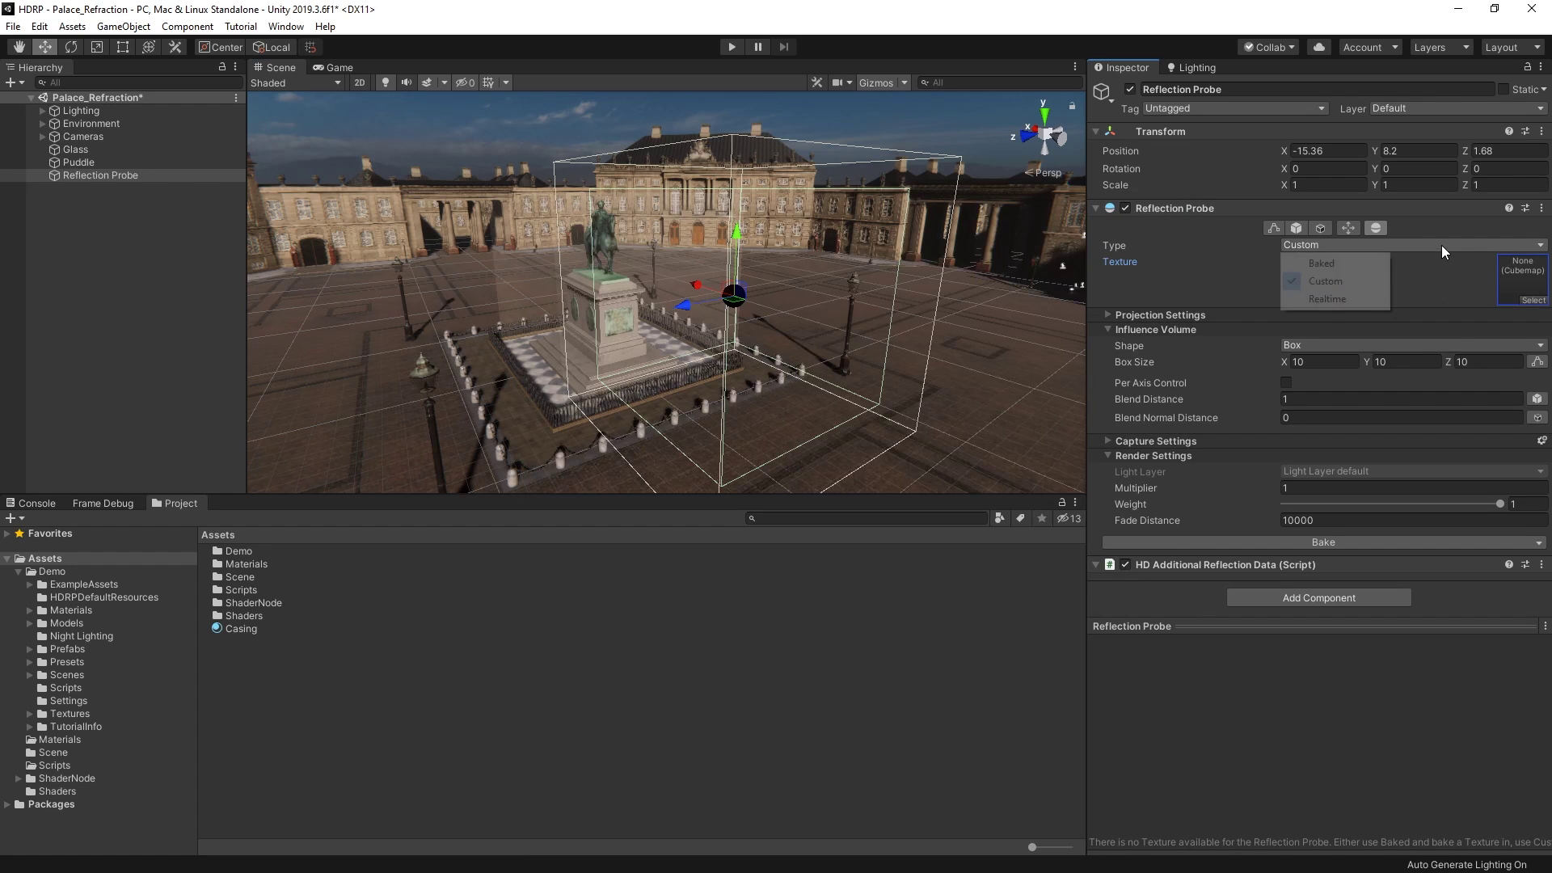
Step: Switch the probe type to Realtime with its realtime mode set to On Enable
{"action": "left_click", "coordinate": [1354, 298]}
{"action": "middle_click_drag", "start_coordinate": [1033, 279], "coordinate": [781, 294]}
{"action": "scroll", "coordinate": [780, 295], "scroll_direction": "down", "scroll_amount": 5}
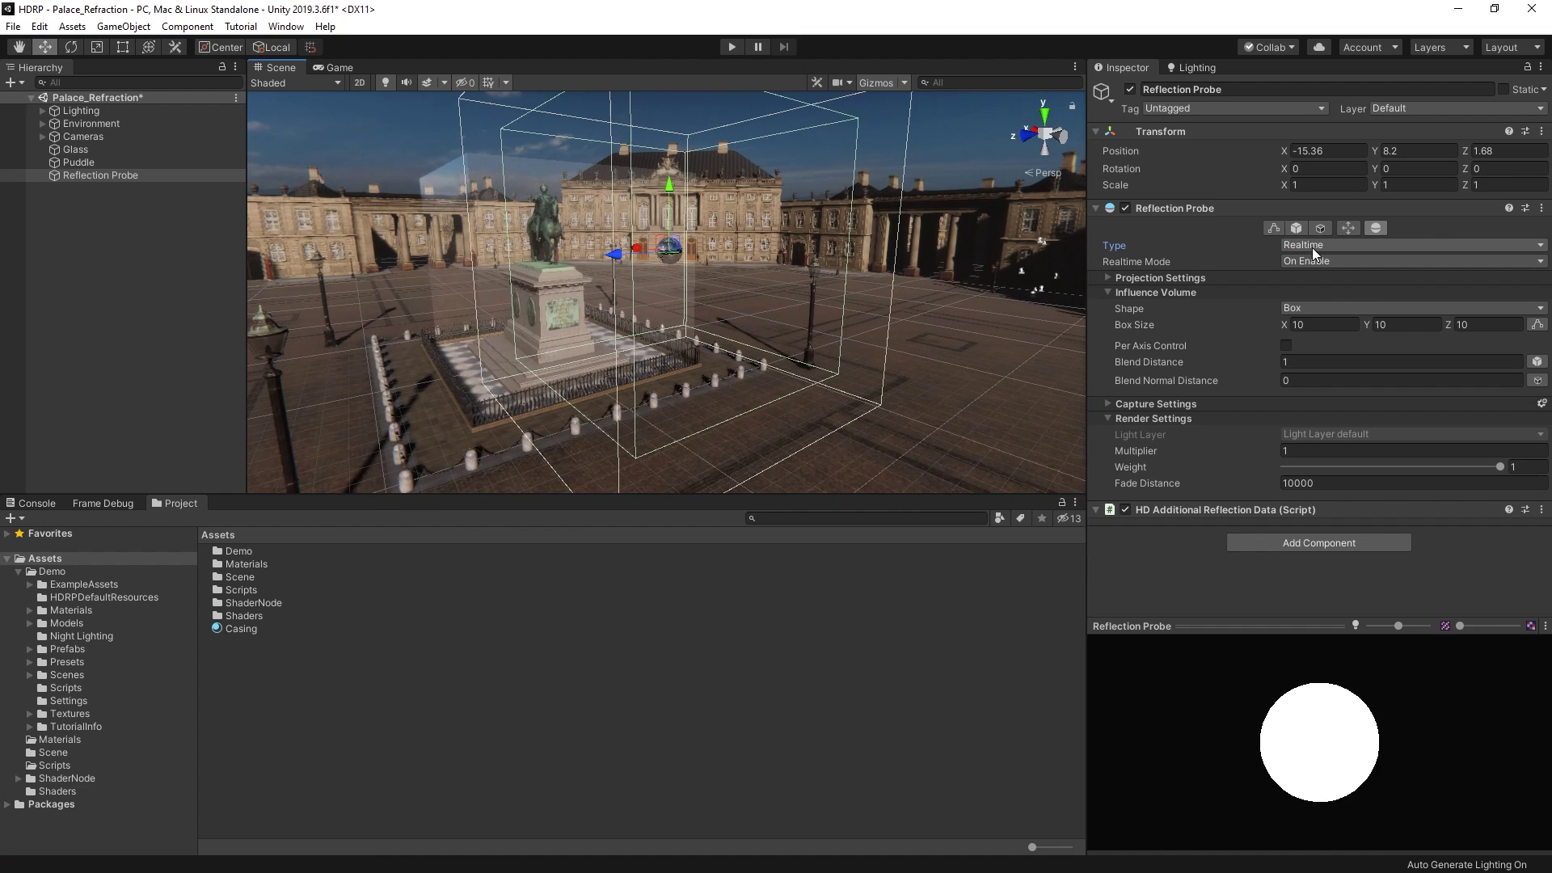
{"action": "left_click", "coordinate": [1415, 259]}
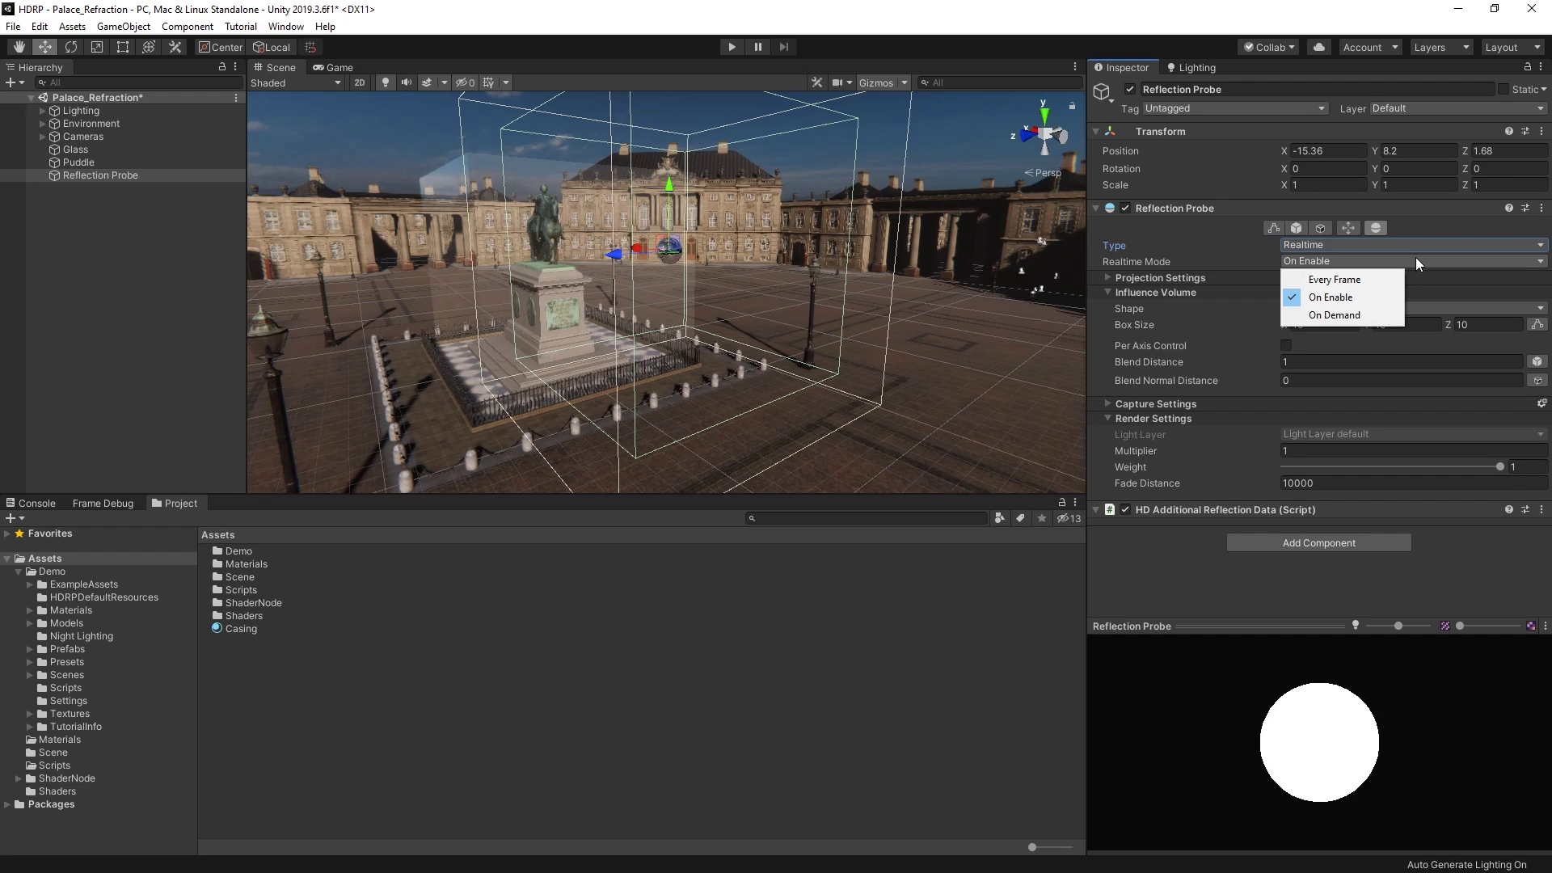
Step: Set the probe type back to Baked and keep its influence shape as Box
{"action": "left_click", "coordinate": [1405, 247]}
{"action": "left_click", "coordinate": [1372, 263]}
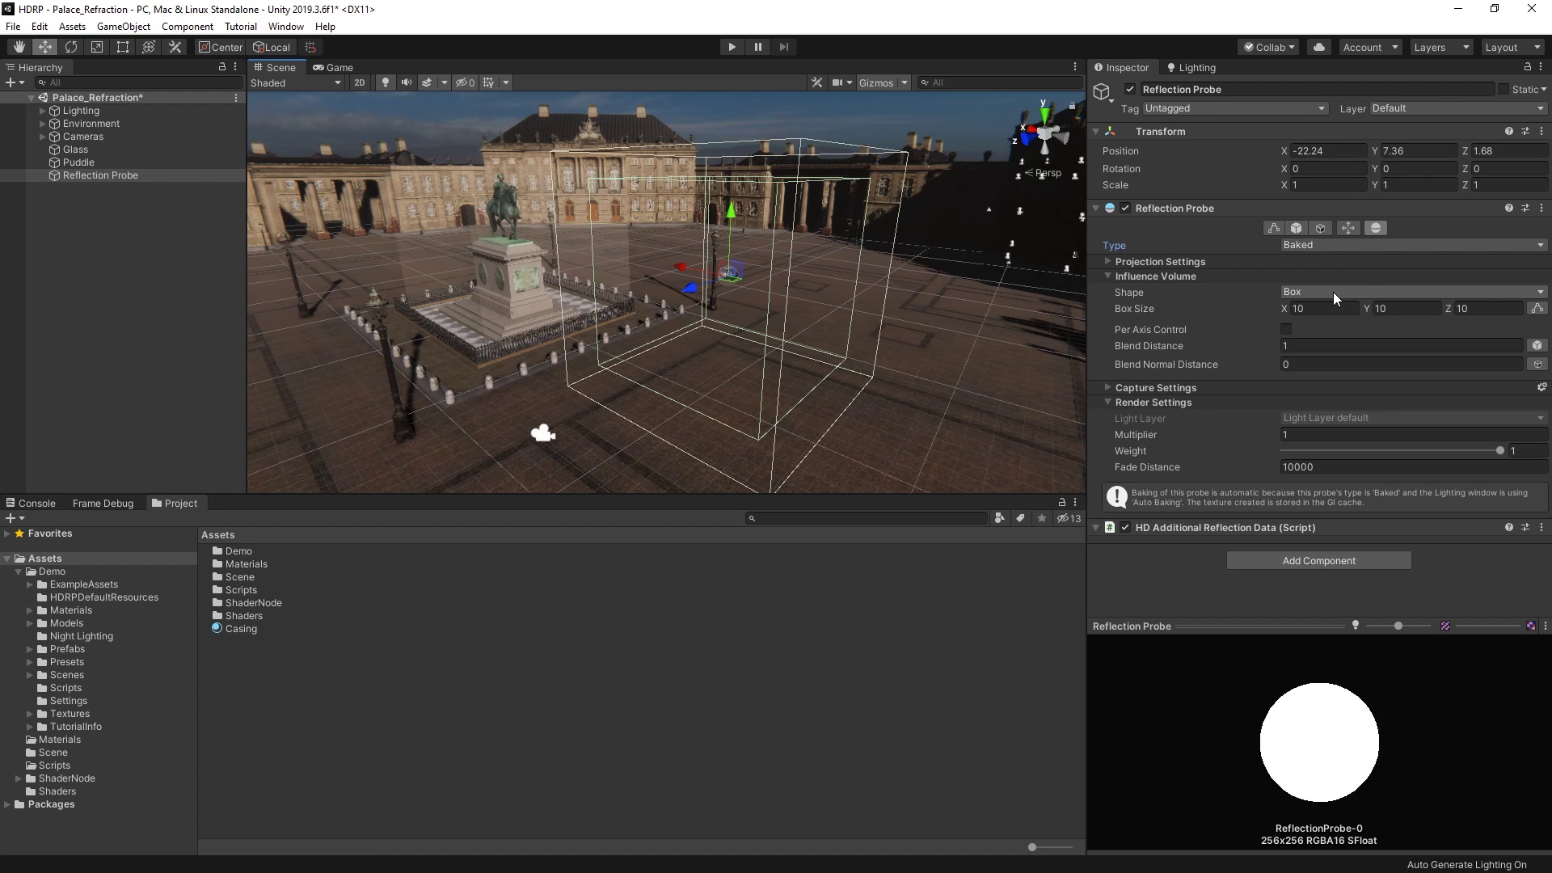
{"action": "left_click", "coordinate": [1332, 292]}
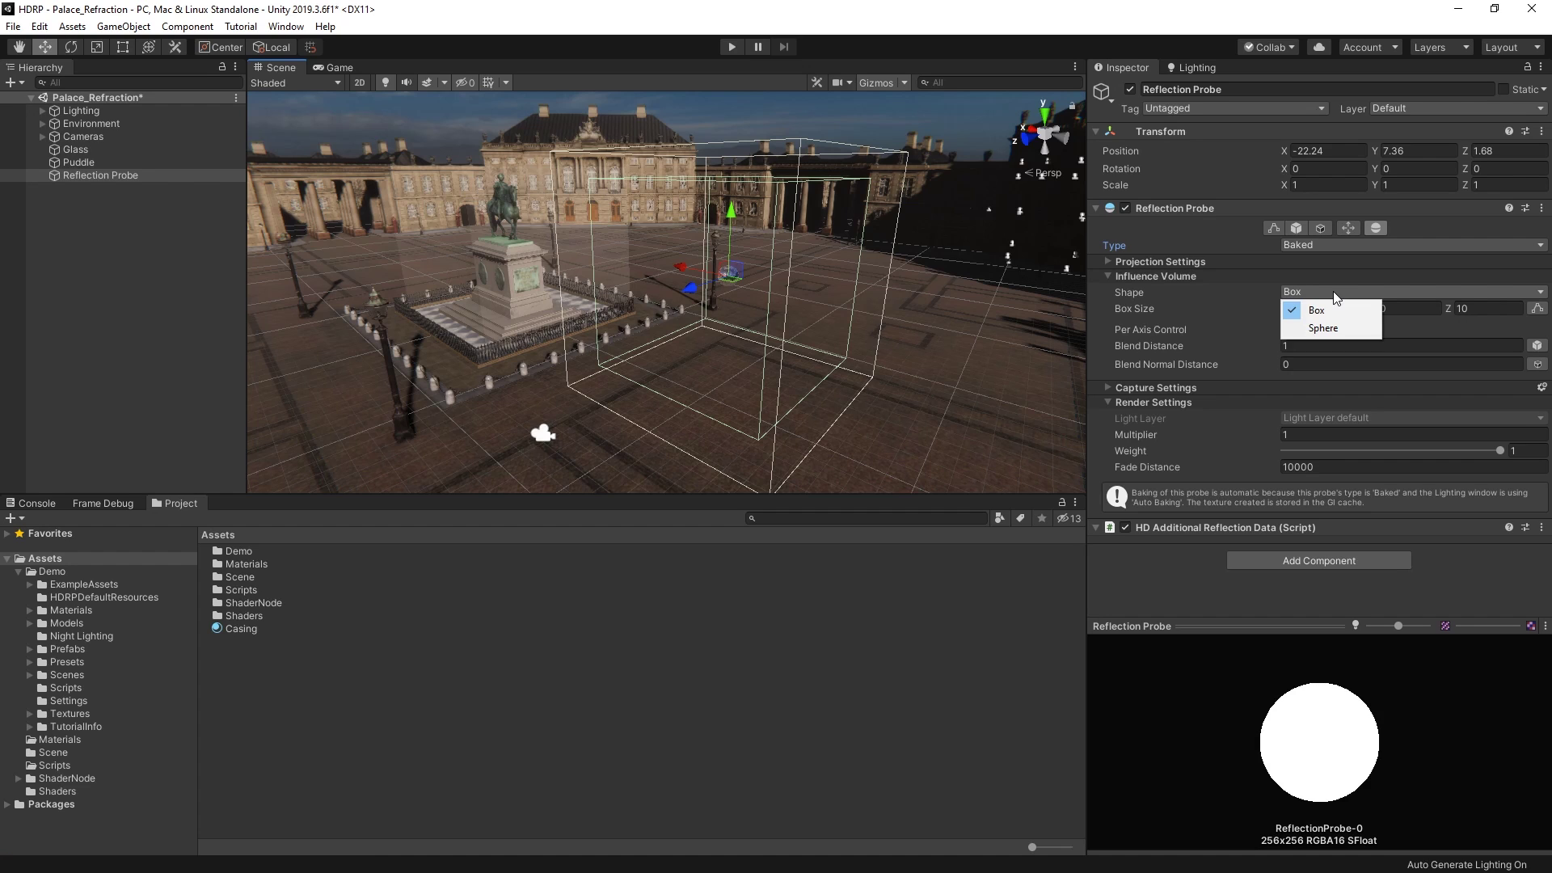
{"action": "left_click", "coordinate": [1310, 309]}
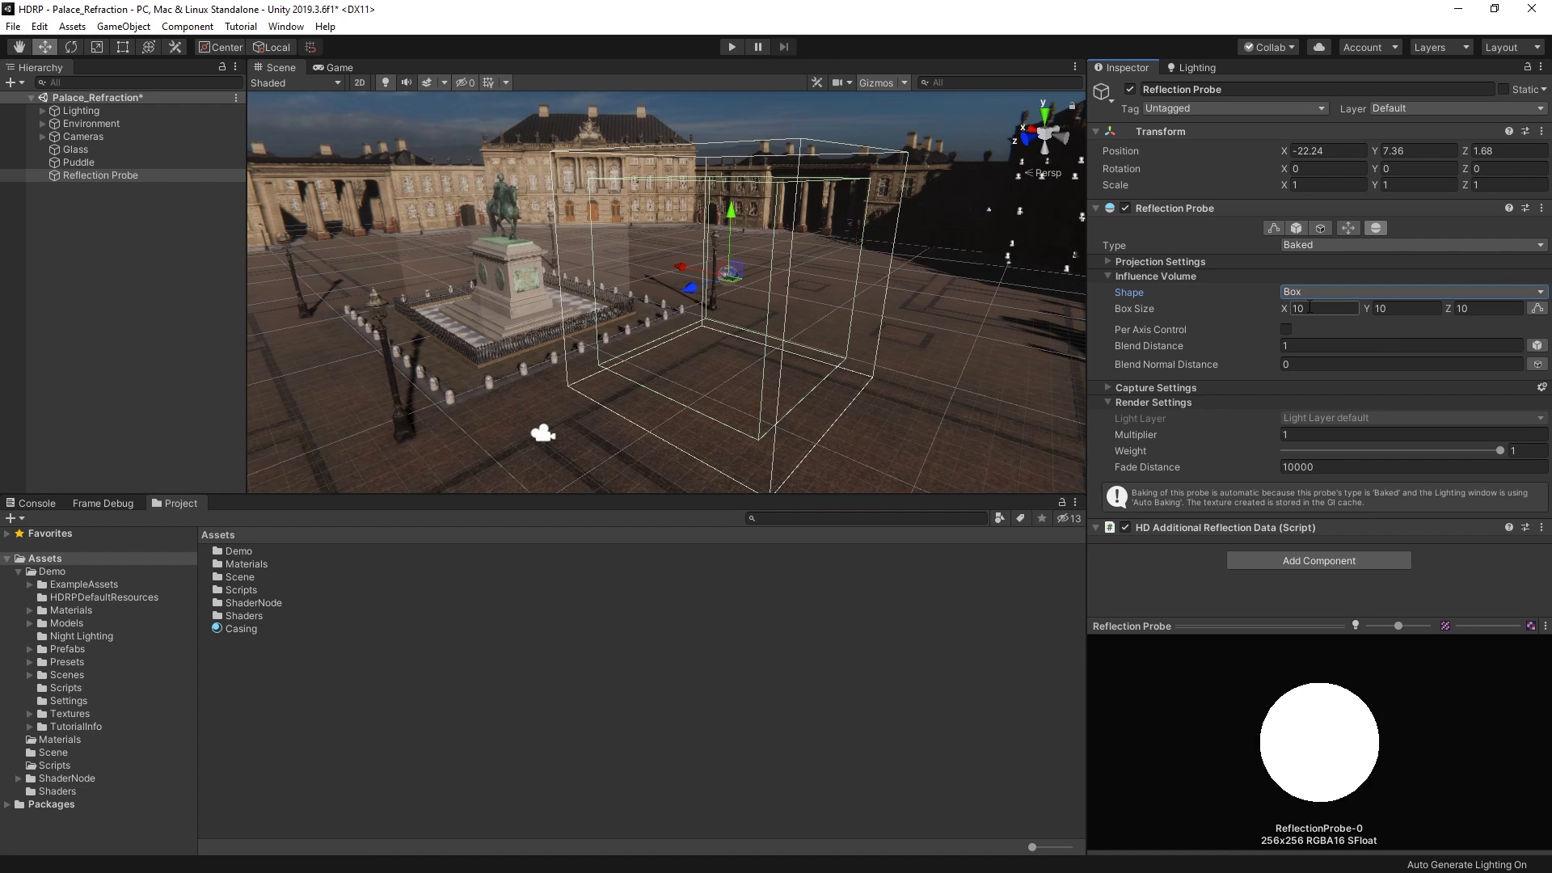
Step: Set the influence box size to 80×80×80 and Blend Distance to 25
{"action": "type", "text": "80"}
{"action": "key", "text": "Tab"}
{"action": "type", "text": "80"}
{"action": "key", "text": "Tab"}
{"action": "type", "text": "80"}
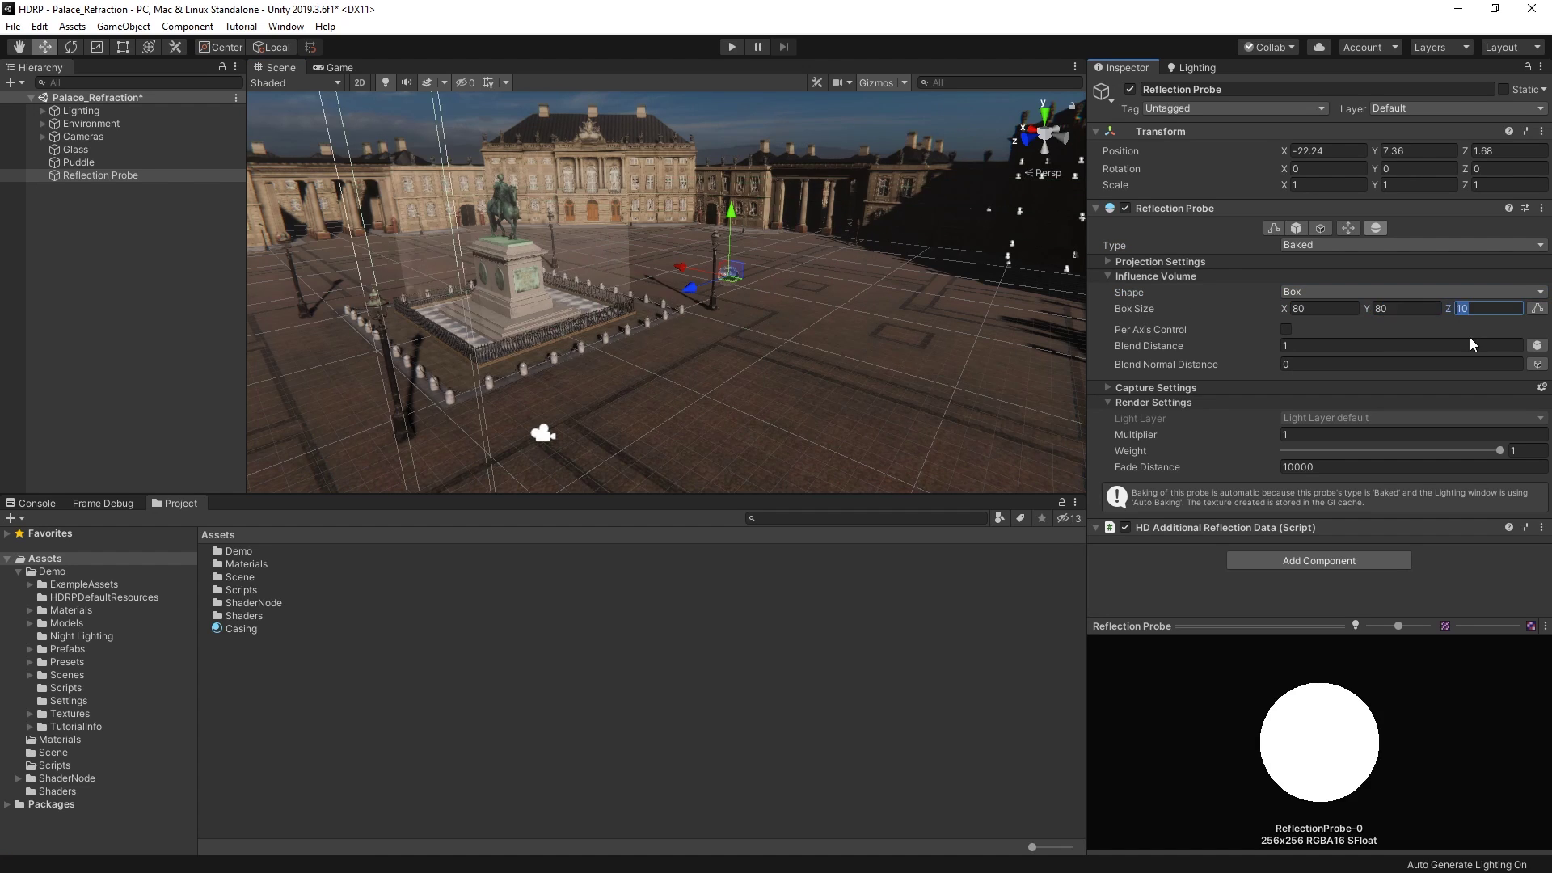
{"action": "left_click", "coordinate": [1316, 348]}
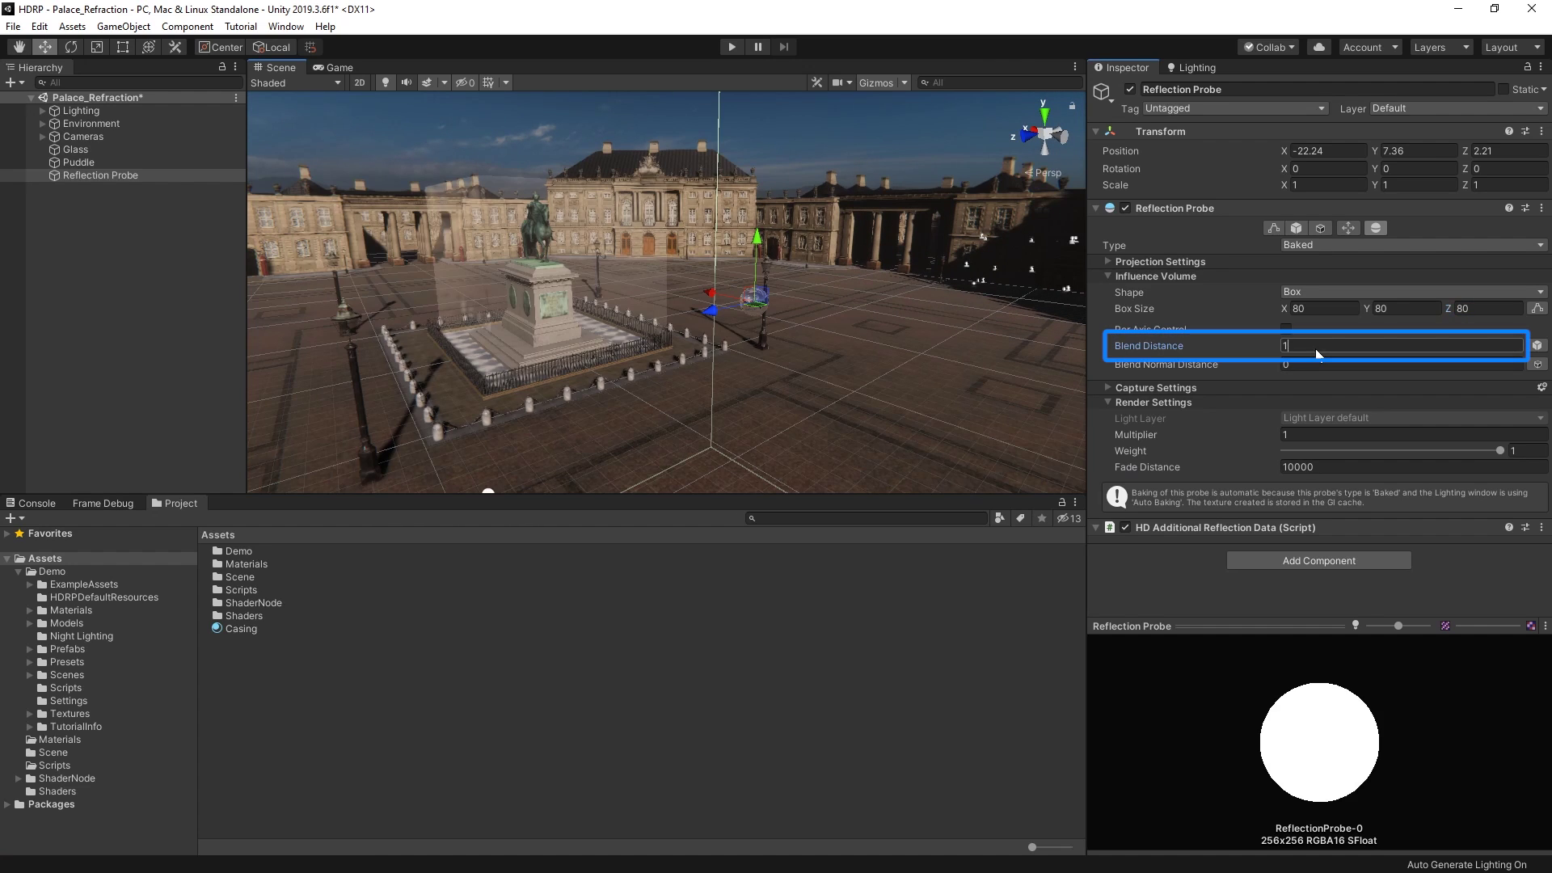
{"action": "type", "text": "1"}
{"action": "key", "text": "Return"}
{"action": "left_click", "coordinate": [1315, 348]}
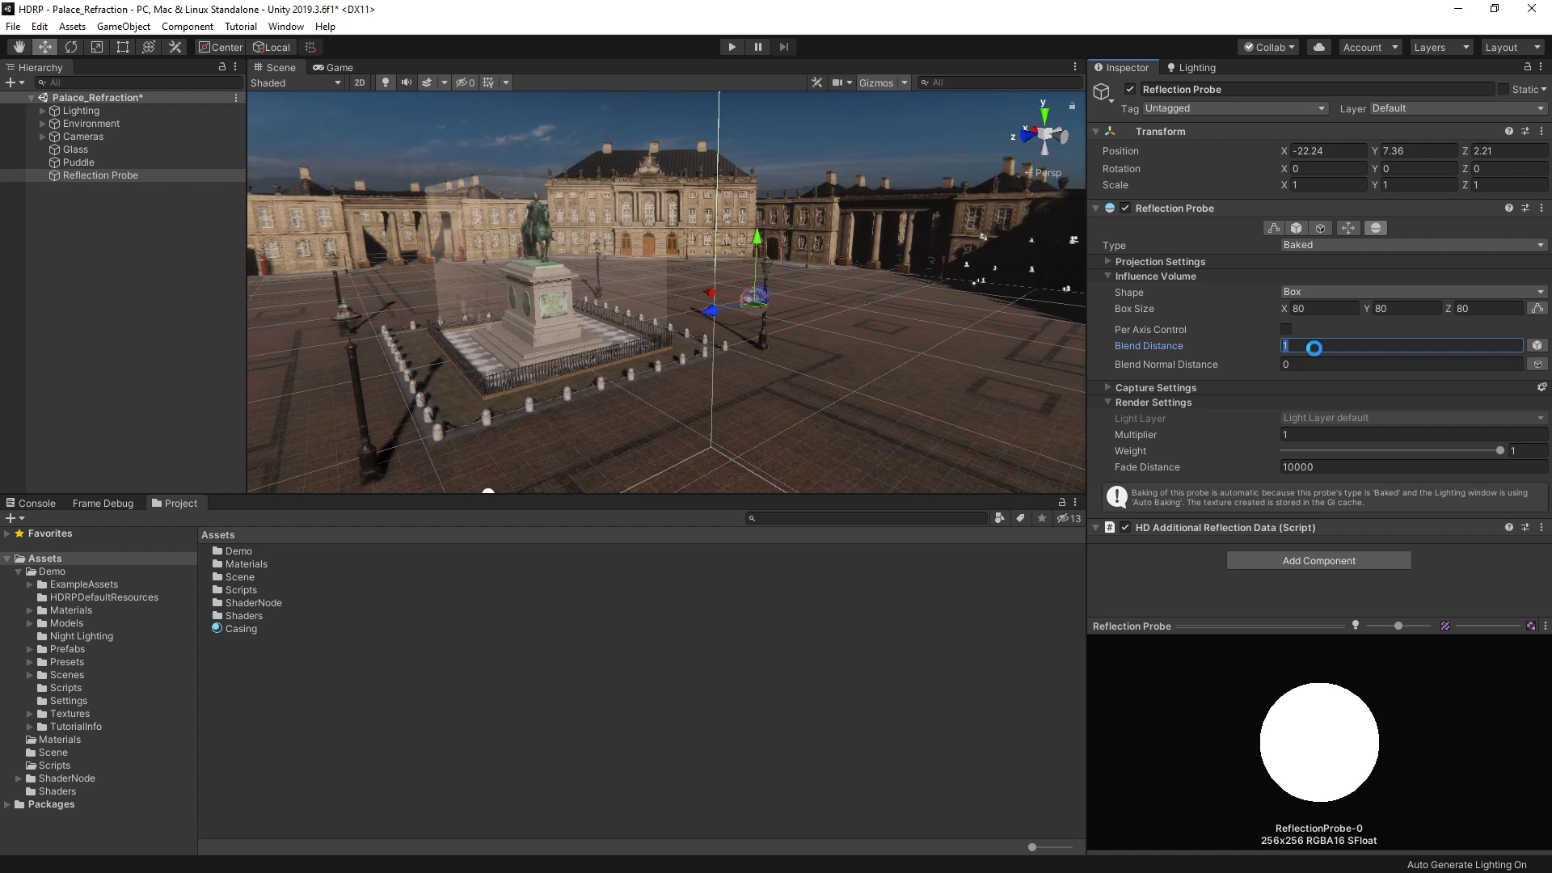
{"action": "type", "text": "2"}
{"action": "type", "text": "5"}
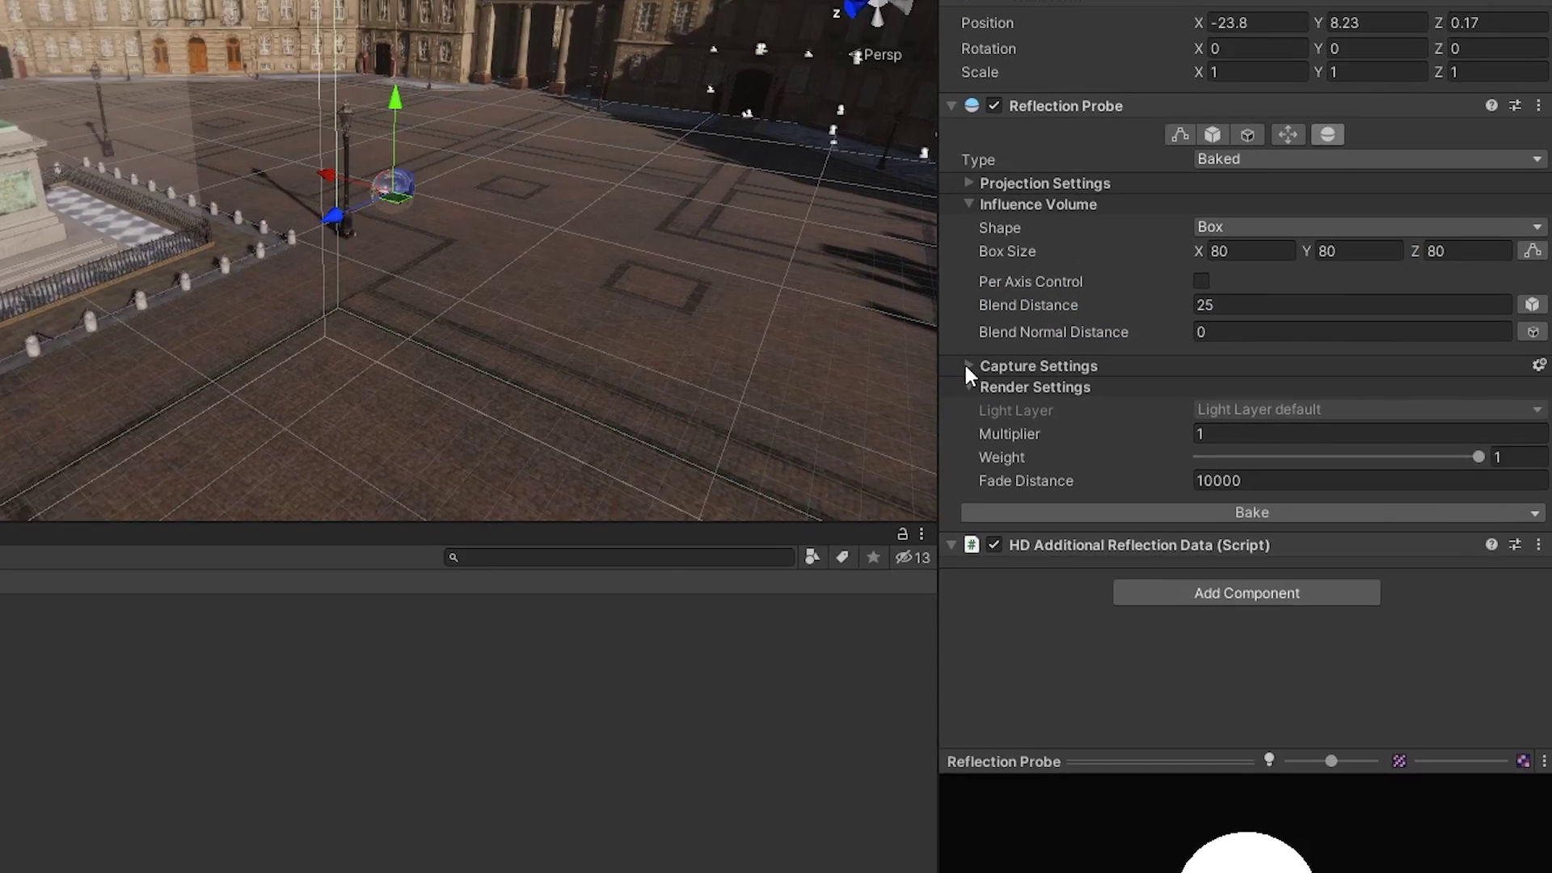
{"action": "left_click", "coordinate": [1108, 387]}
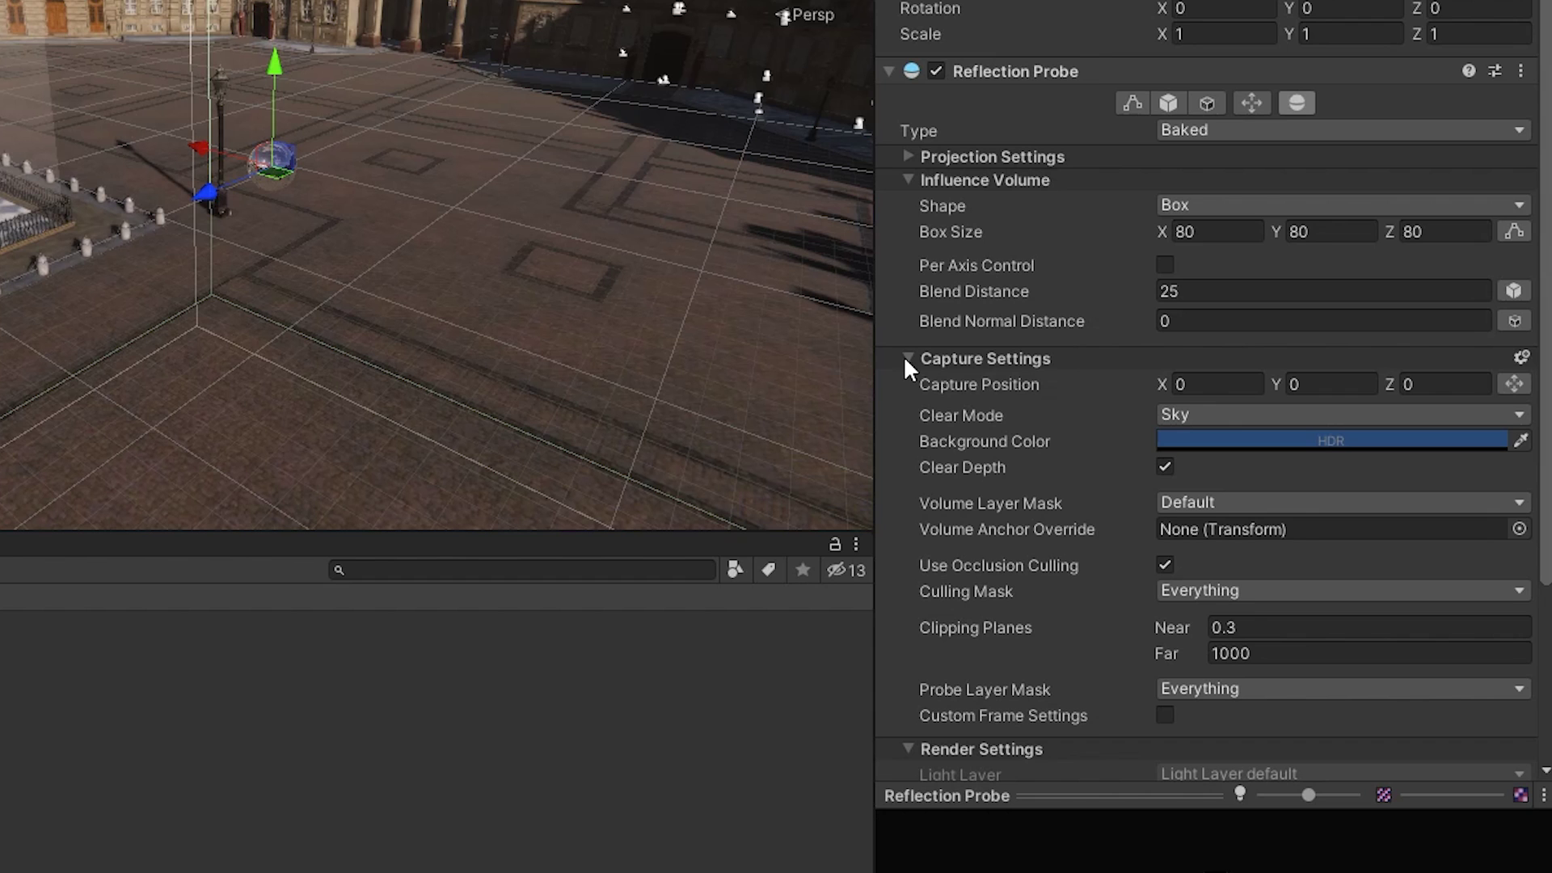
{"action": "left_click", "coordinate": [907, 358]}
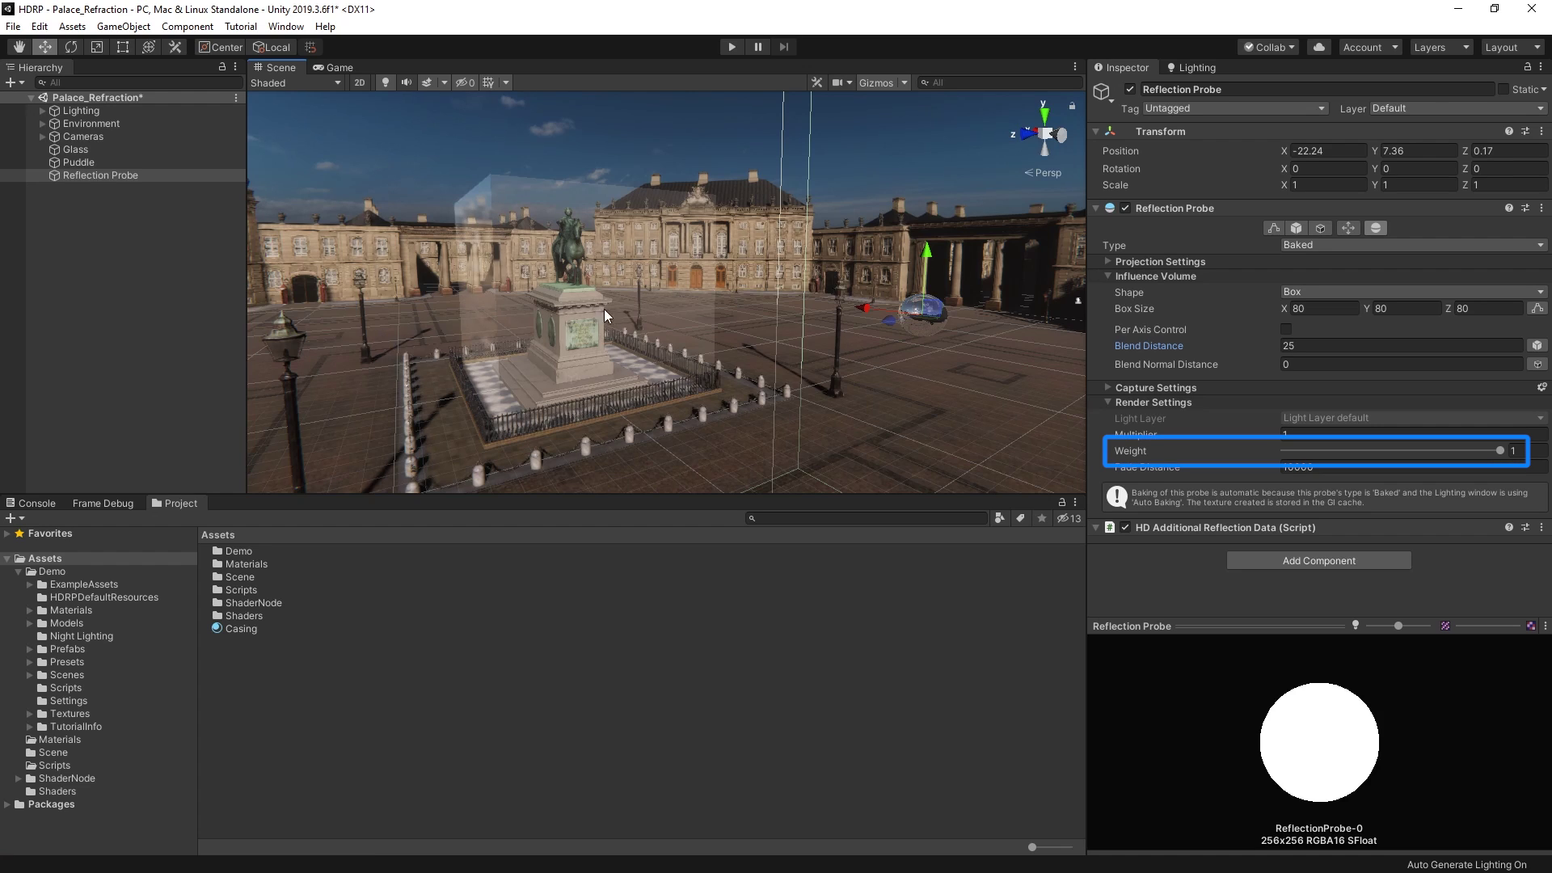
Step: Orbit and pan over the square near the statue, then frame the Reflection Probe
{"action": "right_click_drag", "start_coordinate": [603, 309], "coordinate": [739, 344]}
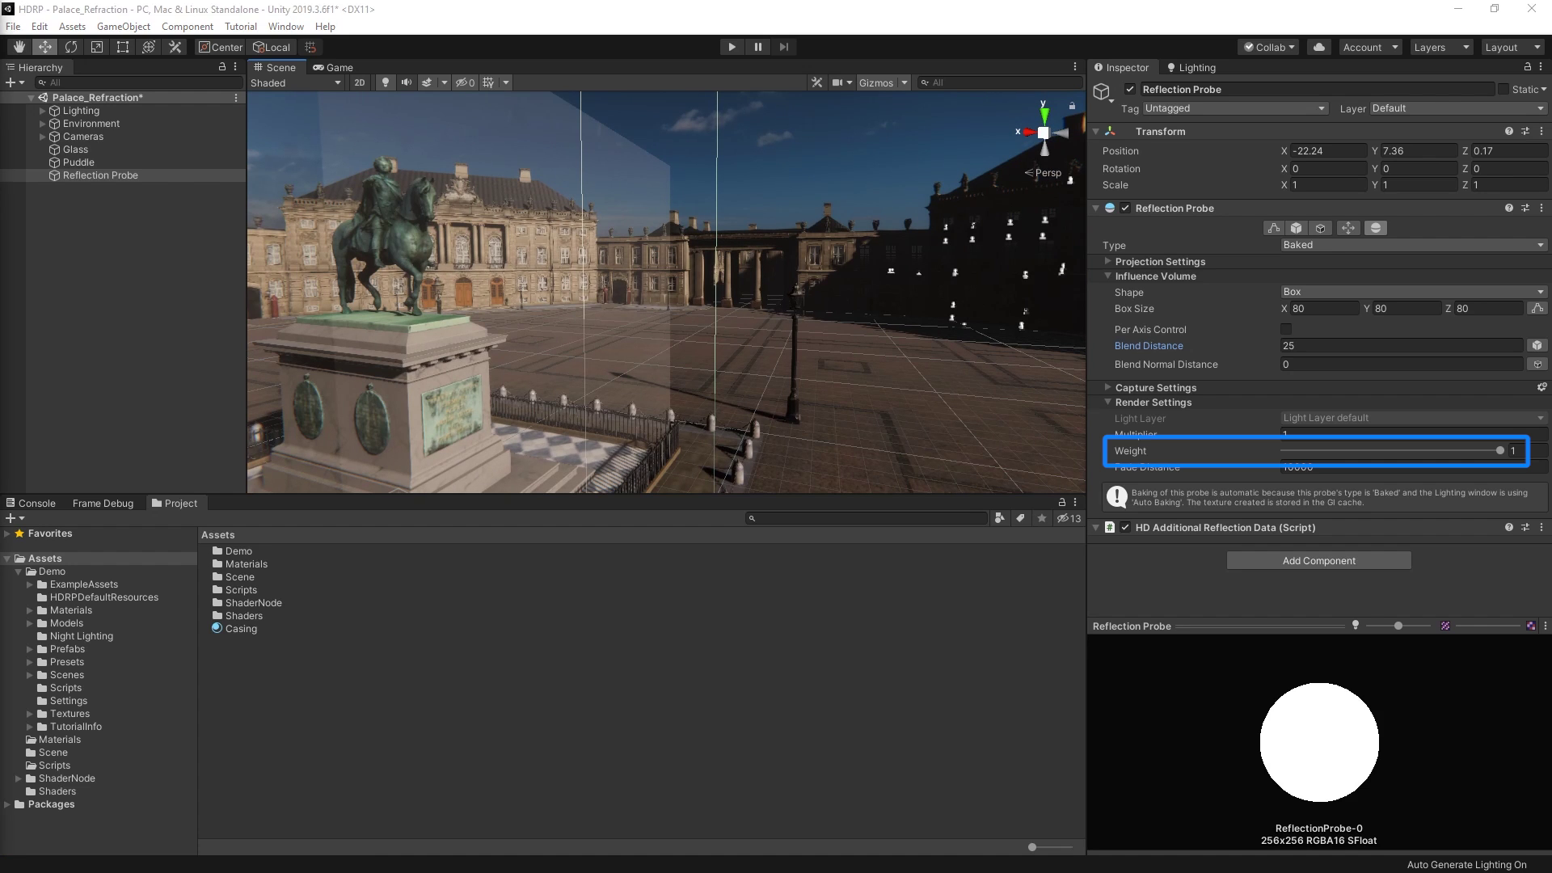
{"action": "middle_click_drag", "start_coordinate": [793, 367], "coordinate": [760, 364]}
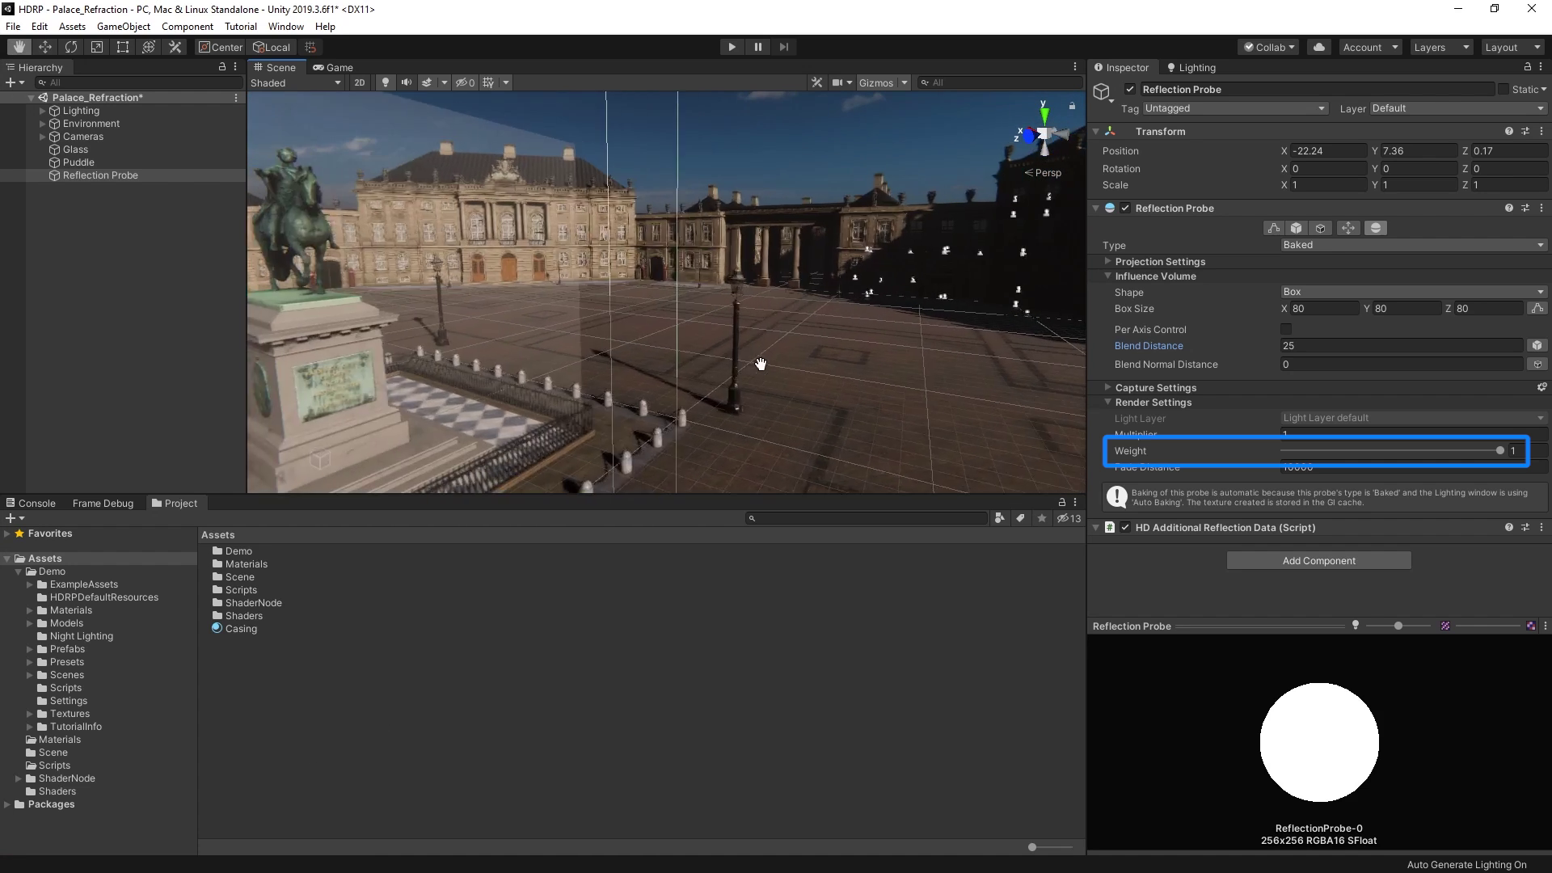
{"action": "key", "text": "f"}
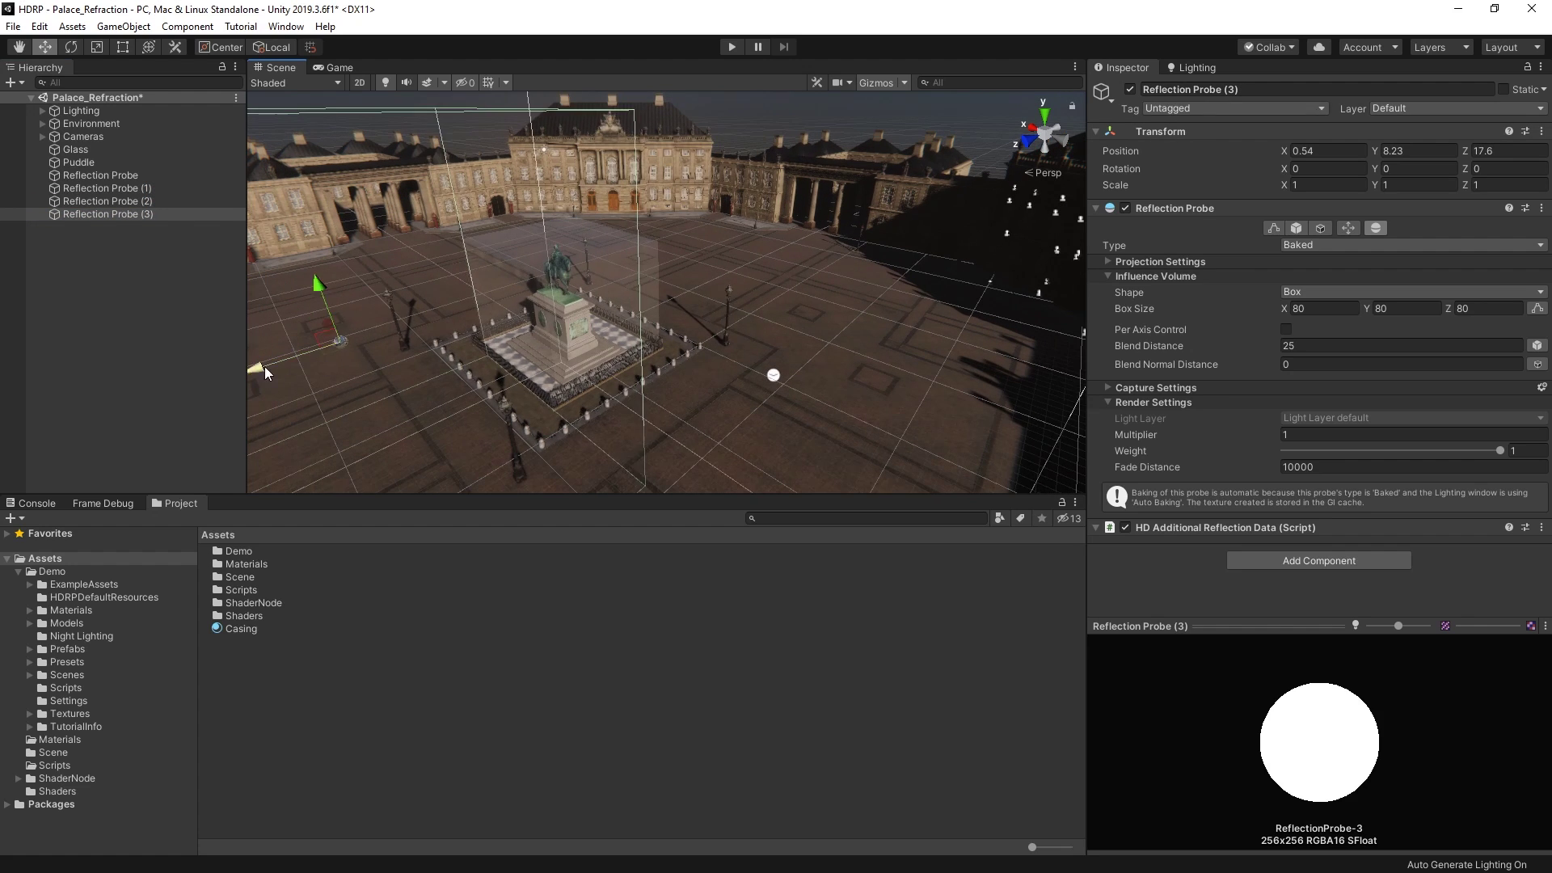
Step: Slide Reflection Probe (2) along Z across the square, then preview the scene in Play mode
{"action": "left_click_drag", "start_coordinate": [265, 366], "coordinate": [1125, 134]}
{"action": "key", "text": "ctrl+p"}
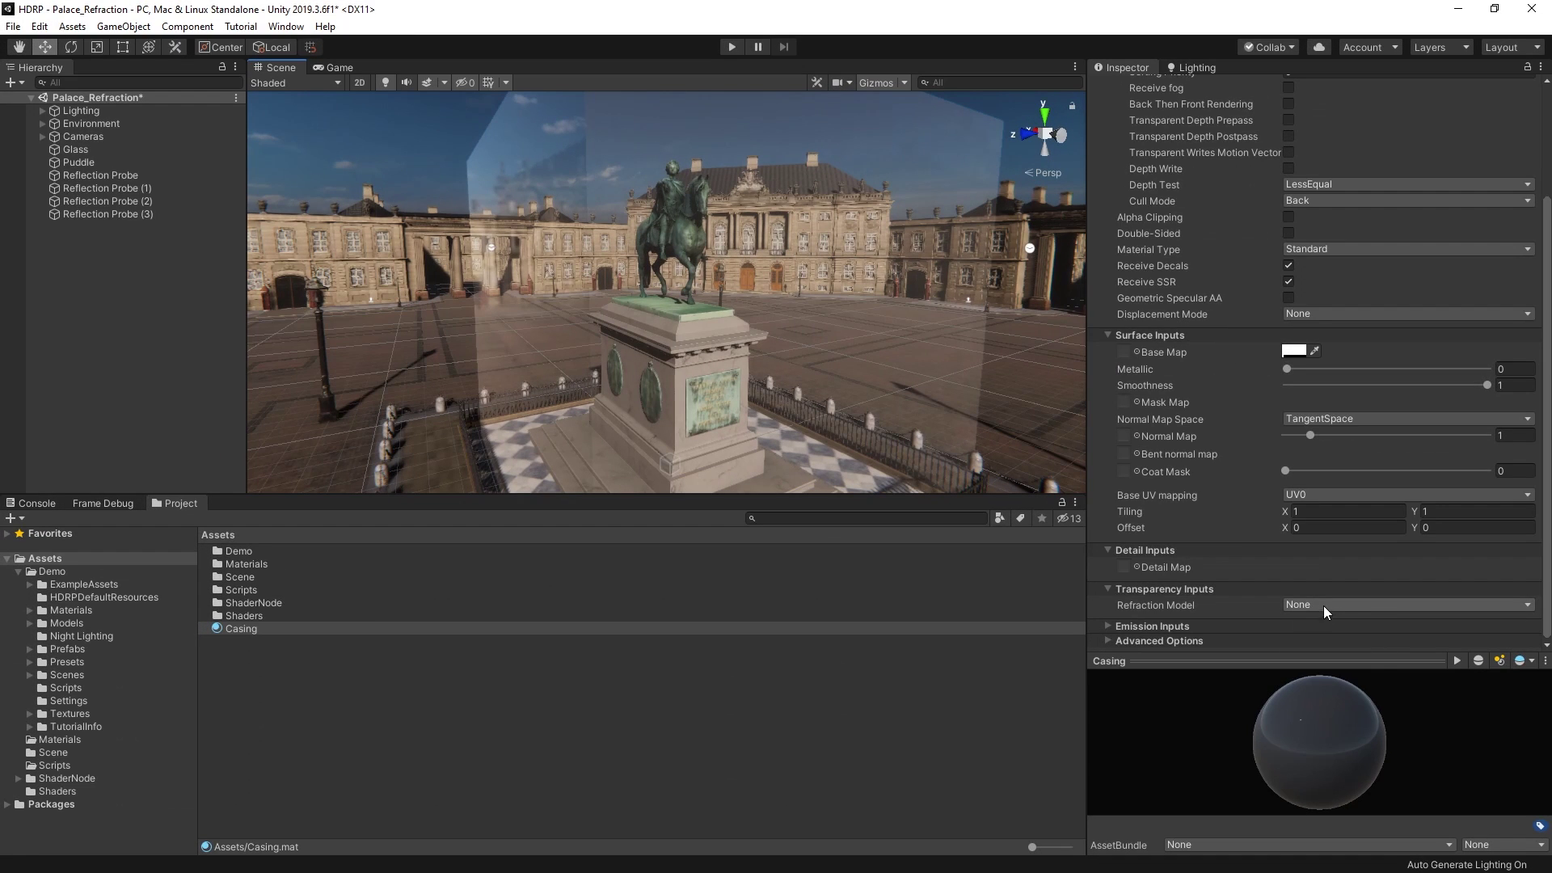
{"action": "left_click", "coordinate": [1324, 608]}
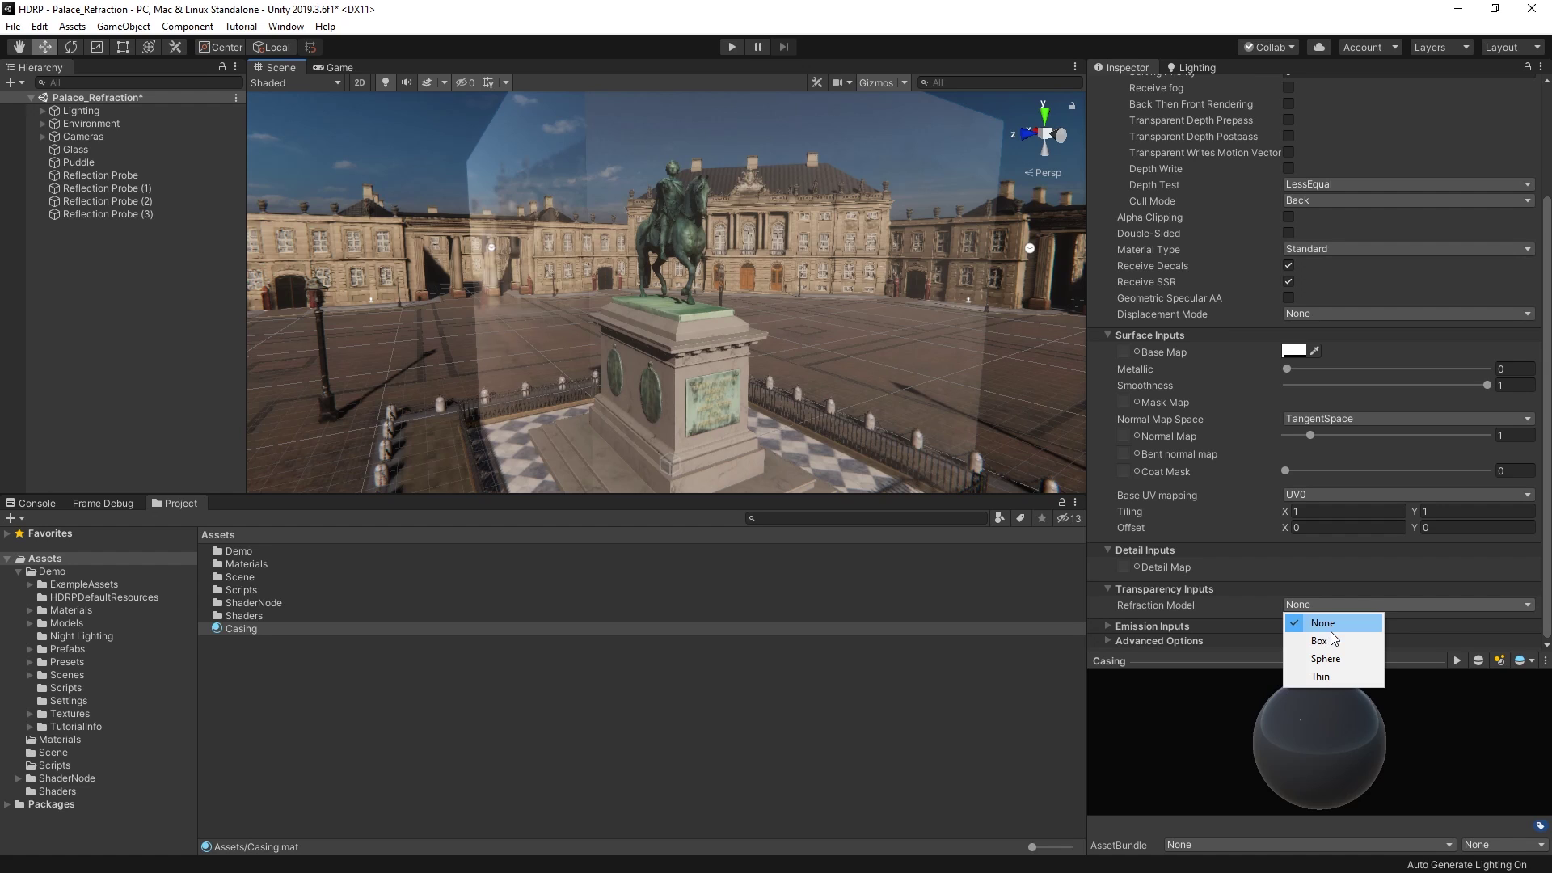
Step: Set the Casing material's Refraction Model to Box with Index Of Refraction 1.3
{"action": "left_click", "coordinate": [1334, 638]}
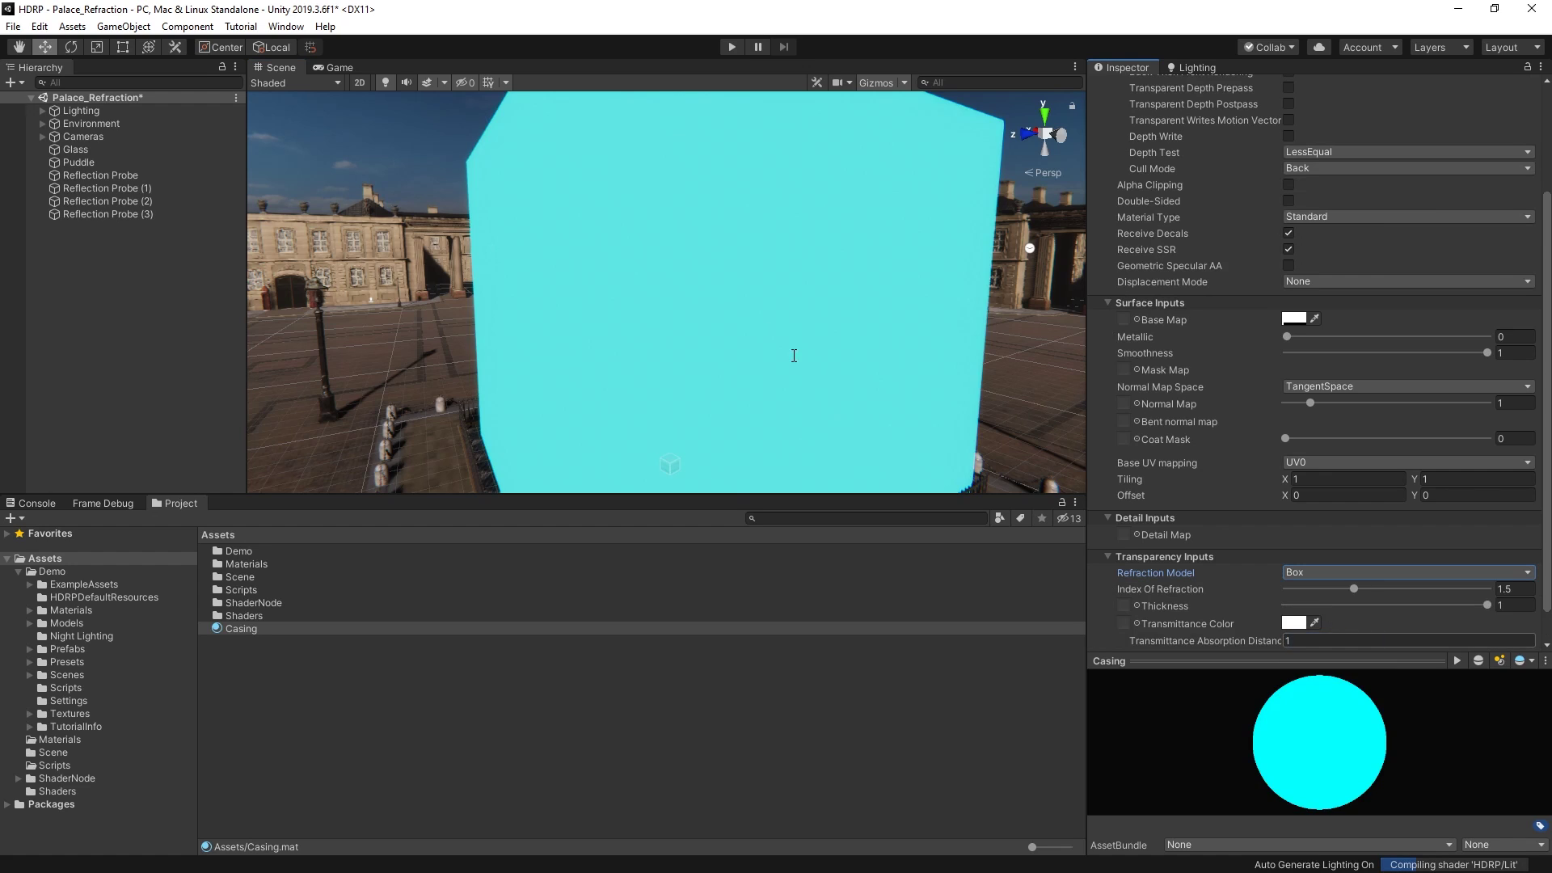
{"action": "mouse_move", "coordinate": [792, 353]}
{"action": "middle_mouse_down"}
{"action": "mouse_move", "coordinate": [756, 298]}
{"action": "mouse_move", "coordinate": [768, 335]}
{"action": "middle_mouse_up"}
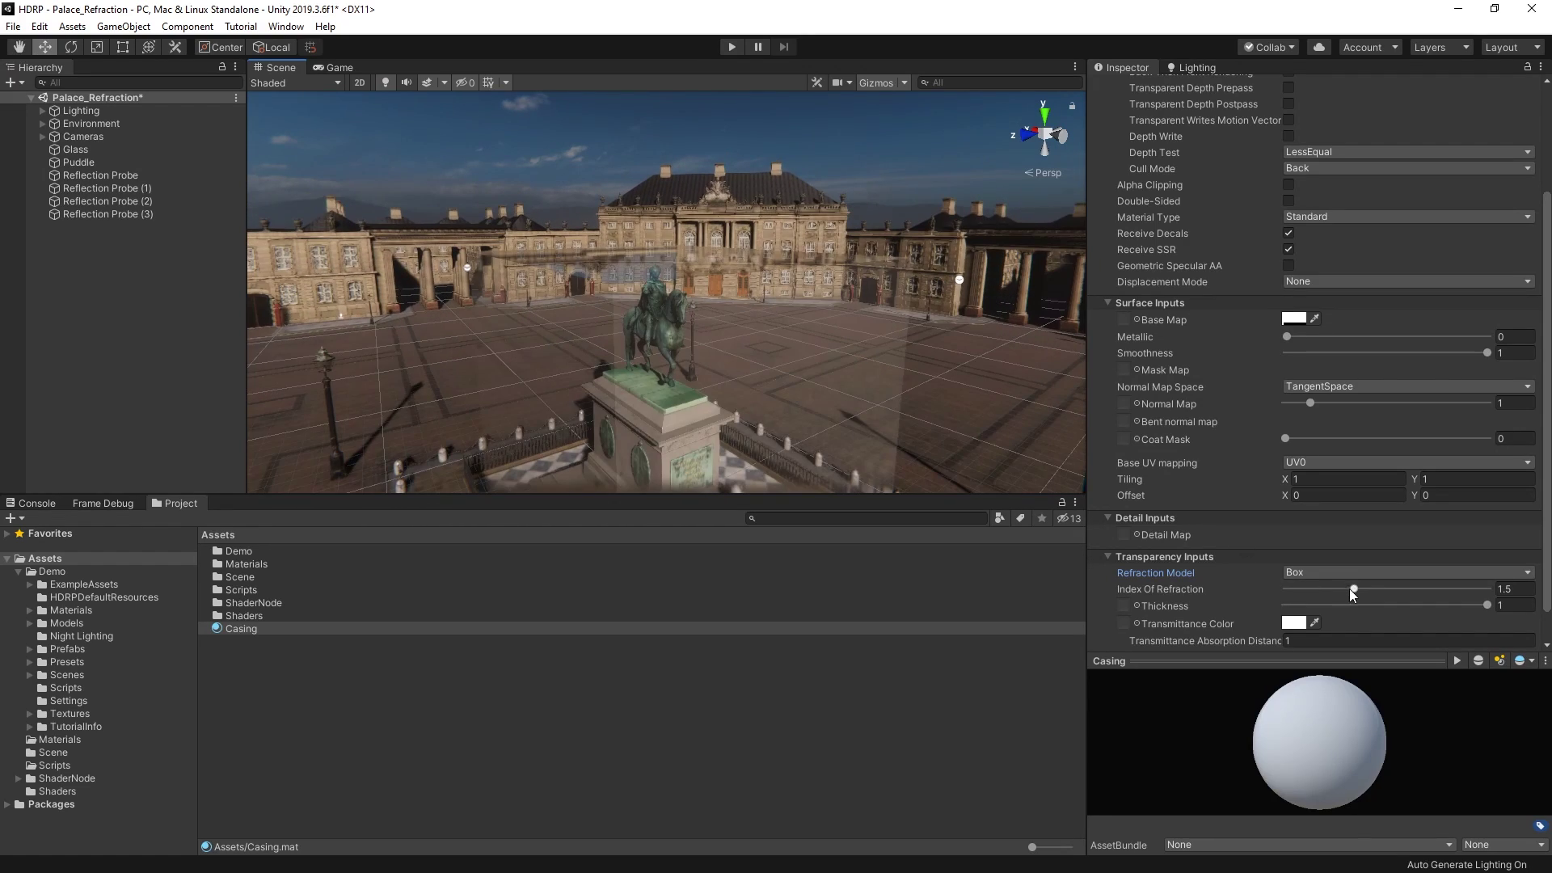
{"action": "mouse_move", "coordinate": [1349, 588]}
{"action": "left_mouse_down"}
{"action": "mouse_move", "coordinate": [1504, 588]}
{"action": "mouse_move", "coordinate": [1287, 594]}
{"action": "mouse_move", "coordinate": [1470, 592]}
{"action": "mouse_move", "coordinate": [1358, 595]}
{"action": "left_mouse_up"}
{"action": "left_click", "coordinate": [1528, 588]}
{"action": "type", "text": "1.3"}
{"action": "scroll", "coordinate": [1476, 603], "scroll_direction": "down", "scroll_amount": 2}
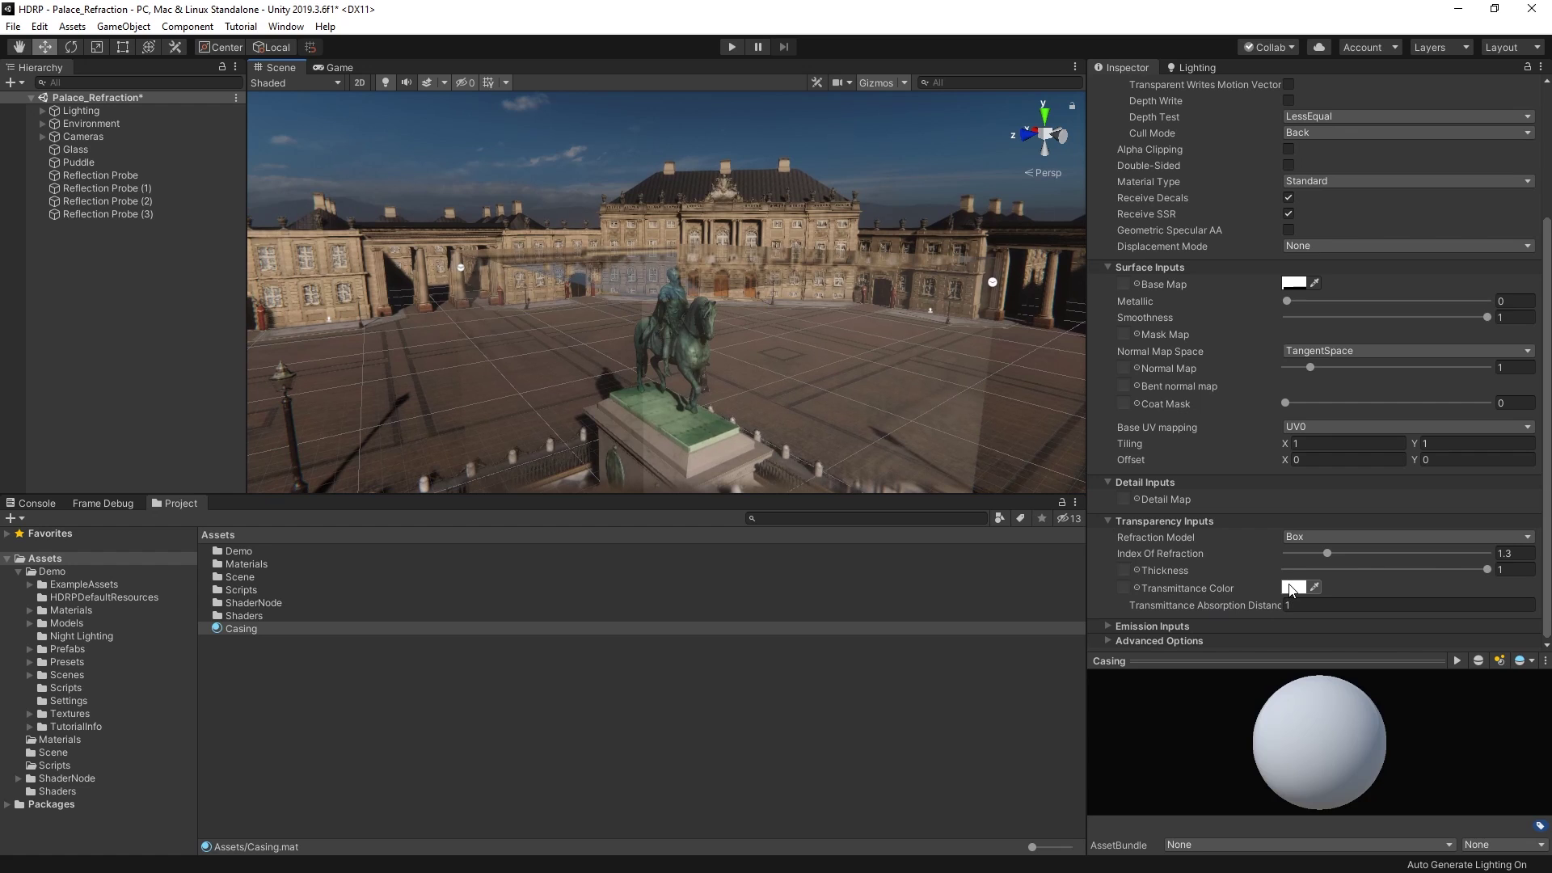
Step: Adjust the Casing's Transmittance Color tint in the colour picker
{"action": "left_click", "coordinate": [1291, 590]}
{"action": "left_click_drag", "start_coordinate": [1016, 362], "coordinate": [959, 307]}
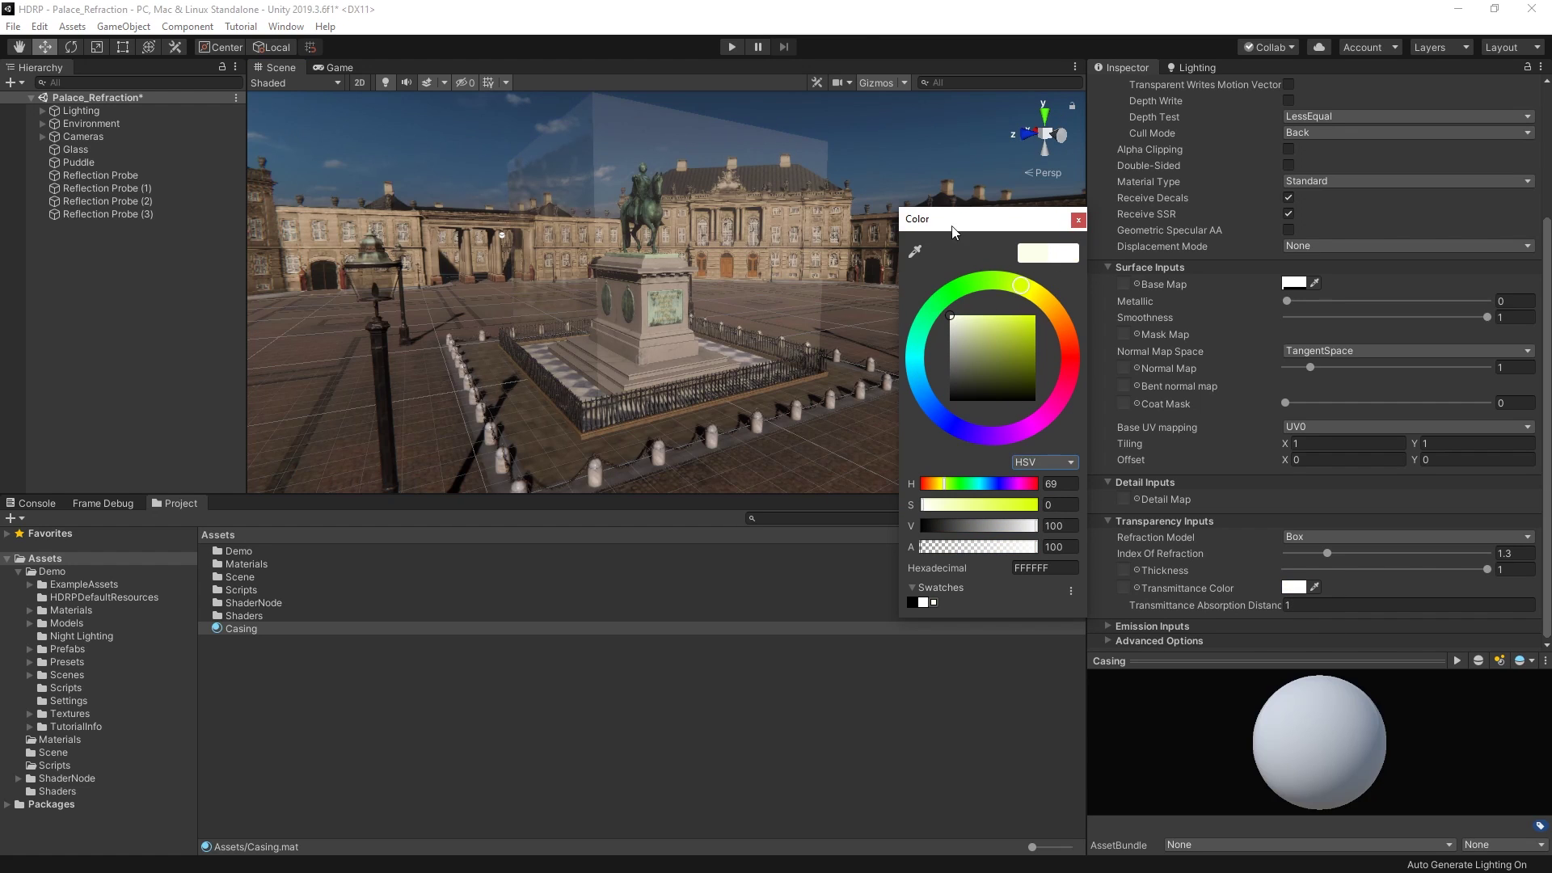
{"action": "left_click", "coordinate": [1077, 220]}
Step: Lower the Casing Smoothness to about 0.798 and run the scene in Play mode
{"action": "middle_click_drag", "start_coordinate": [841, 198], "coordinate": [808, 231]}
{"action": "scroll", "coordinate": [808, 230], "scroll_direction": "up", "scroll_amount": 5}
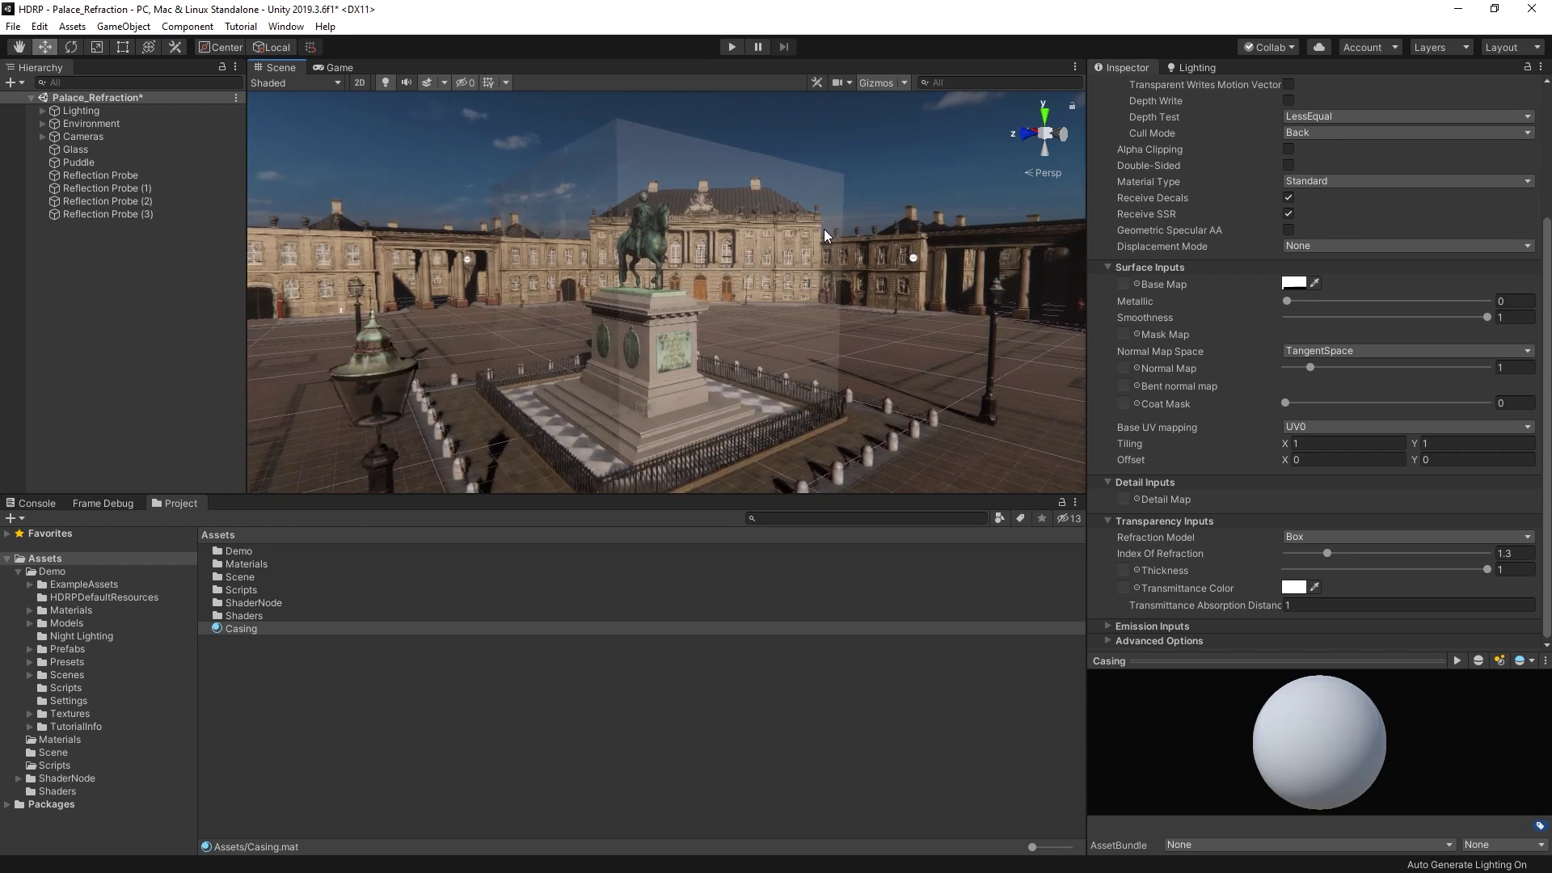
{"action": "left_click_drag", "start_coordinate": [1487, 318], "coordinate": [1455, 313]}
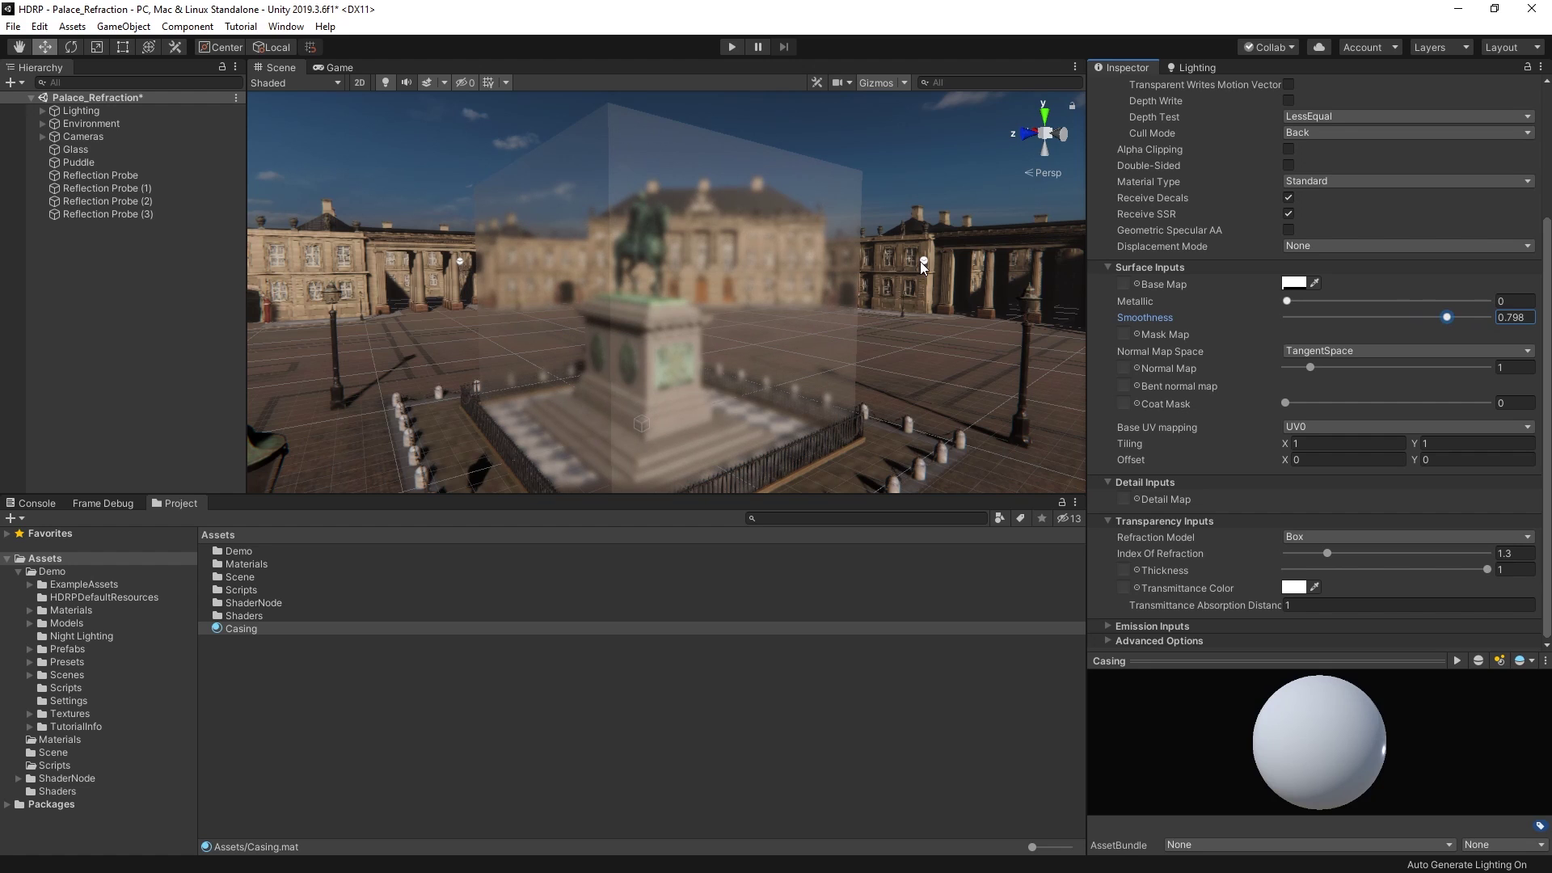
{"action": "key", "text": "ctrl+p"}
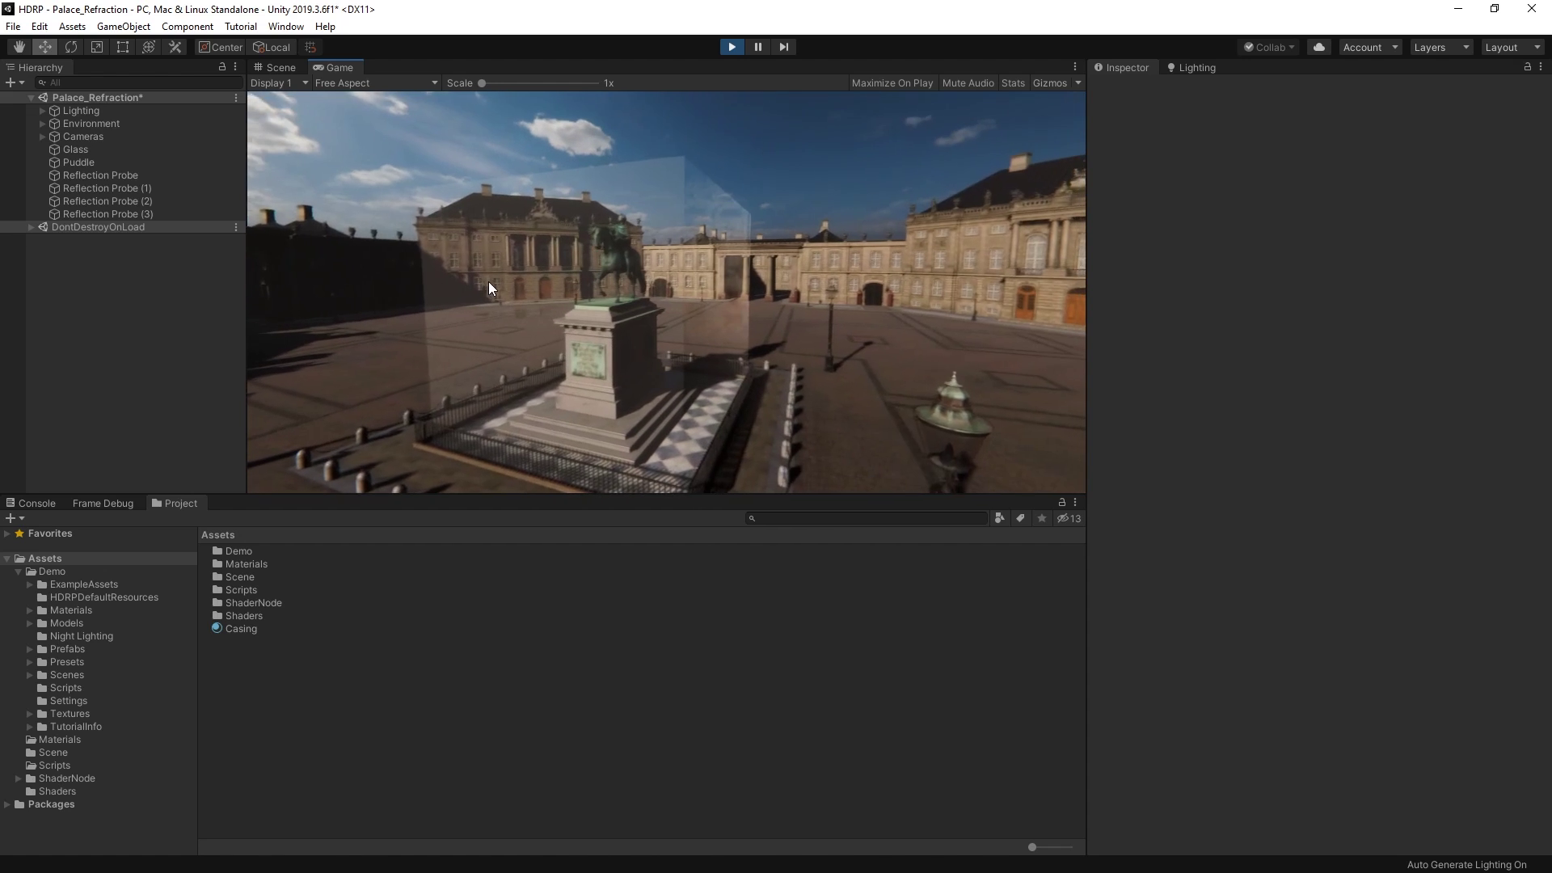
Step: Exit Play mode and orbit the Scene view around the frosted glass cube
{"action": "key", "text": "ctrl+p"}
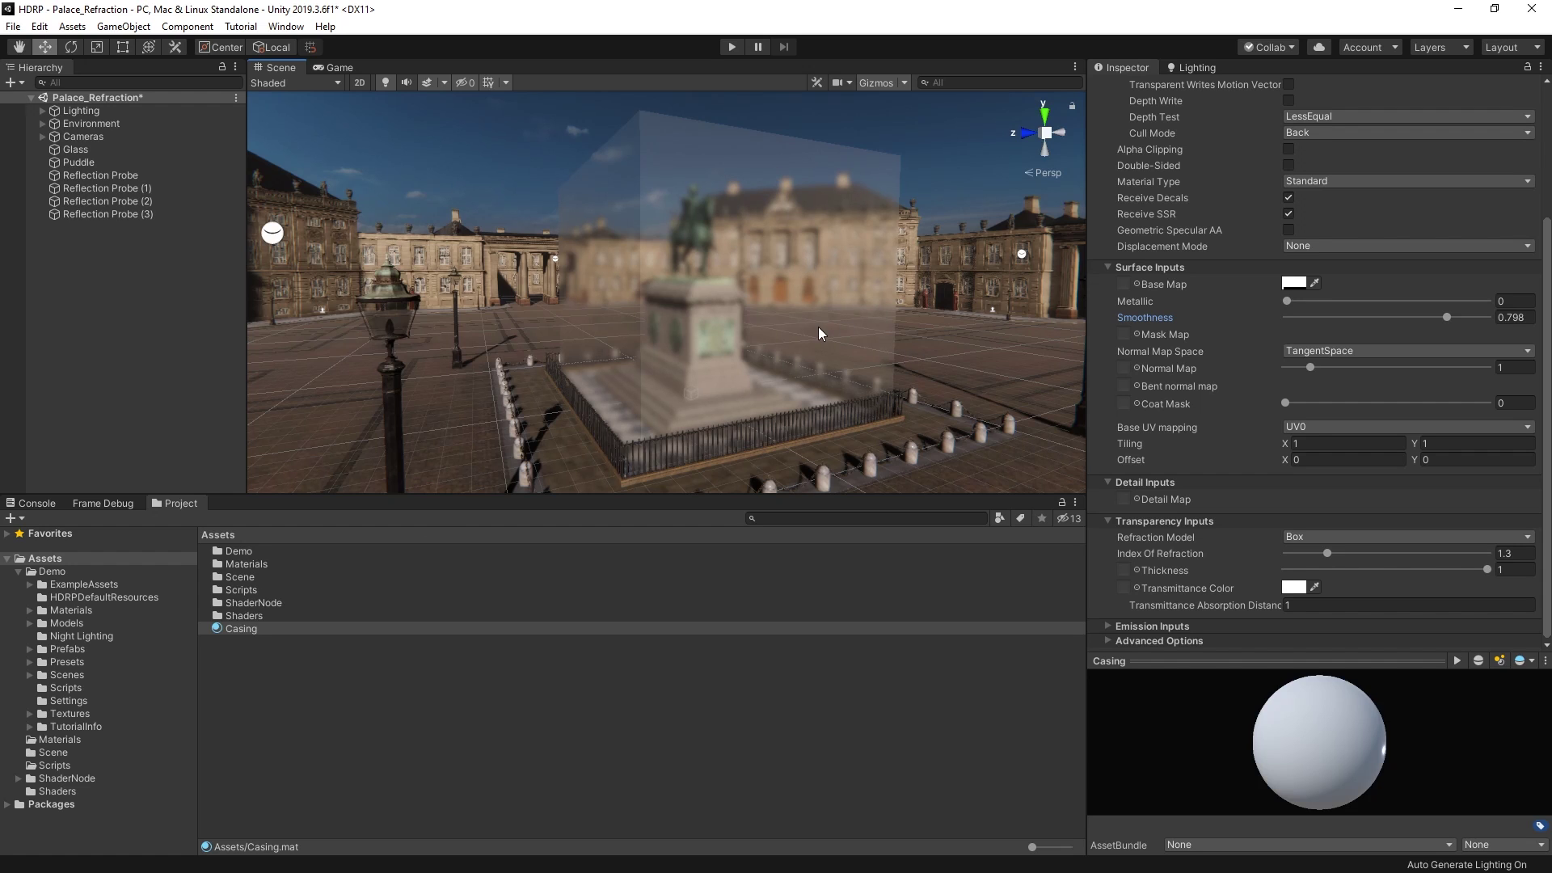
{"action": "right_click_drag", "start_coordinate": [823, 335], "coordinate": [835, 323]}
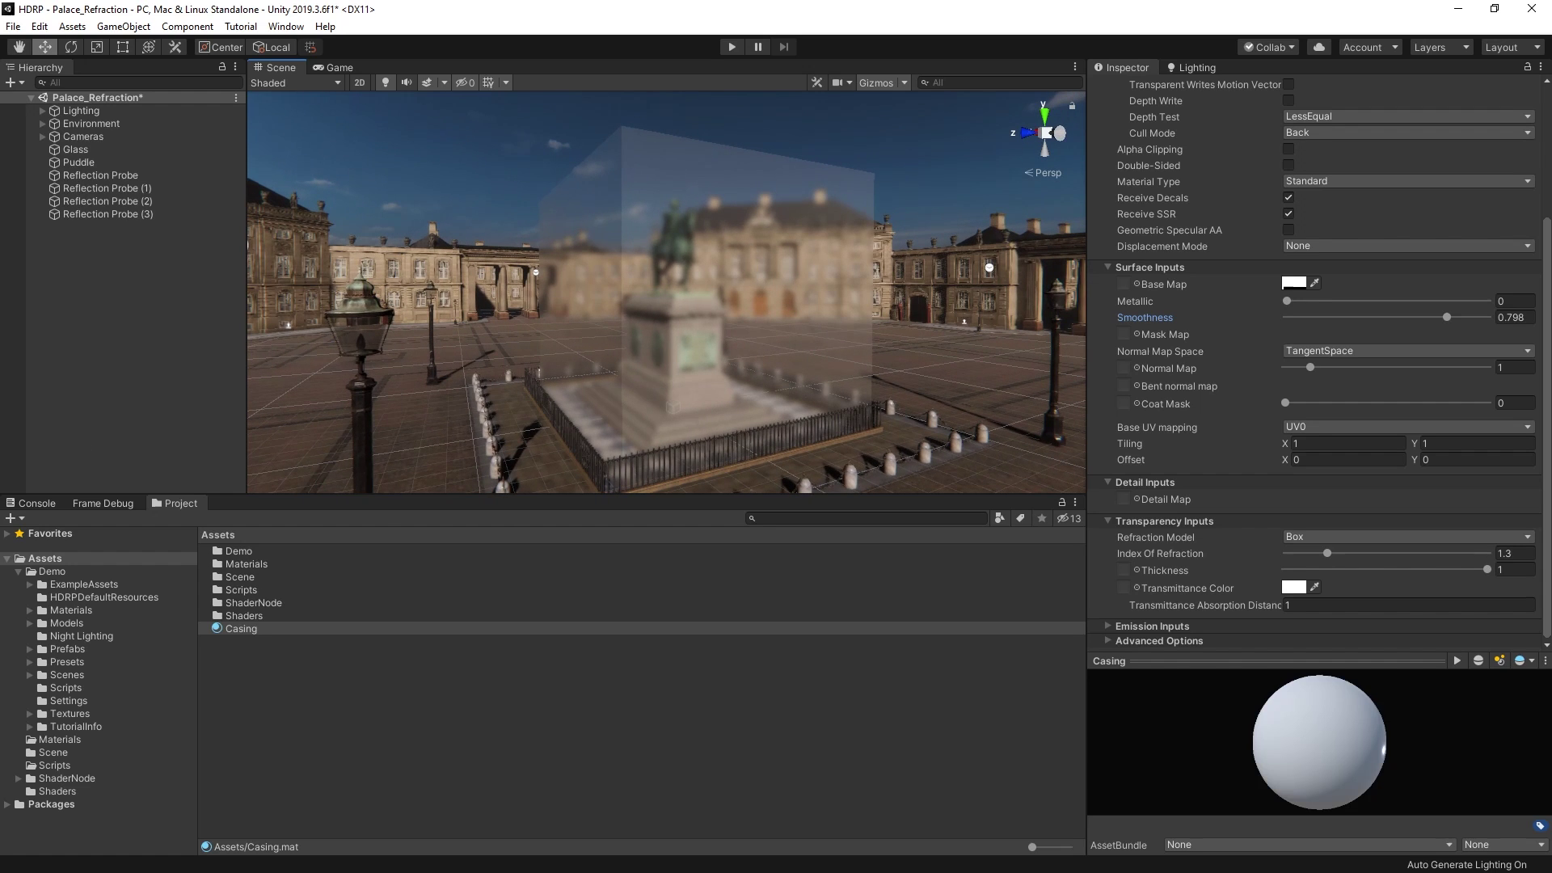